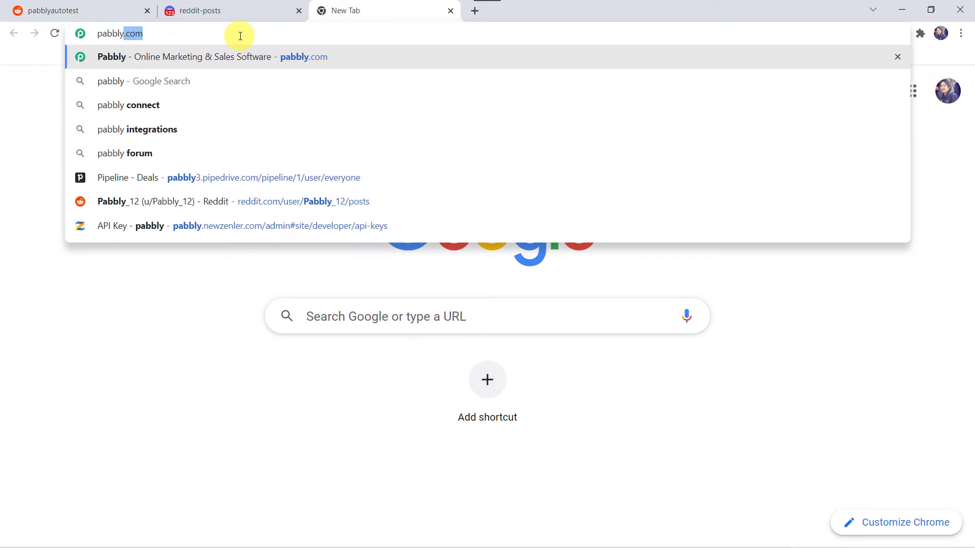
# Go to pabbly.com, open the Pabbly Connect product page, sign in and access the Pabbly Connect dashboard.
pyautogui.press('Return')
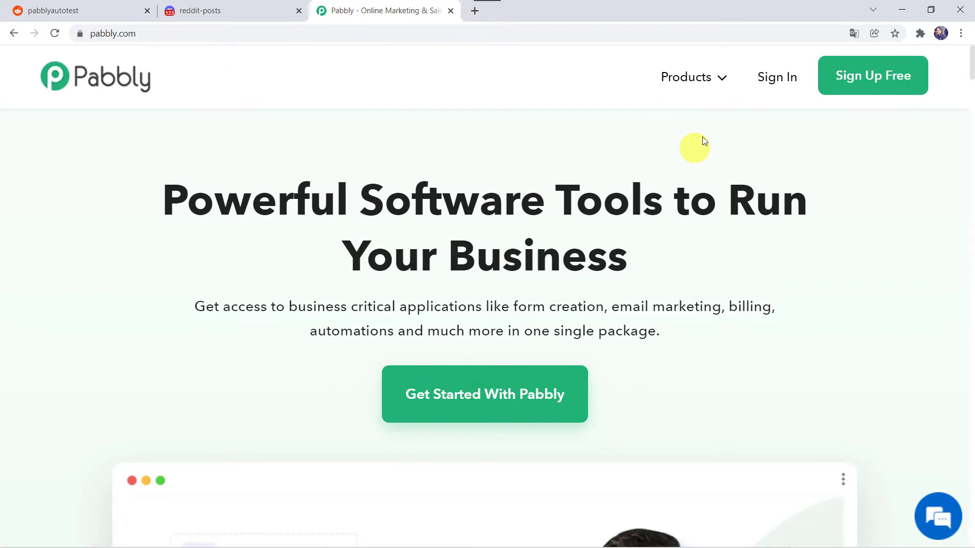
pyautogui.click(690, 81)
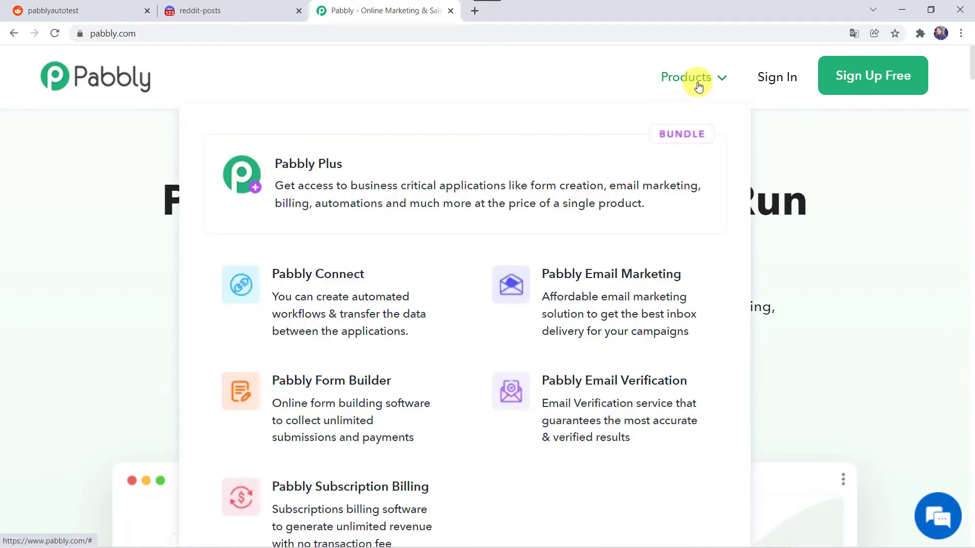
pyautogui.click(351, 321)
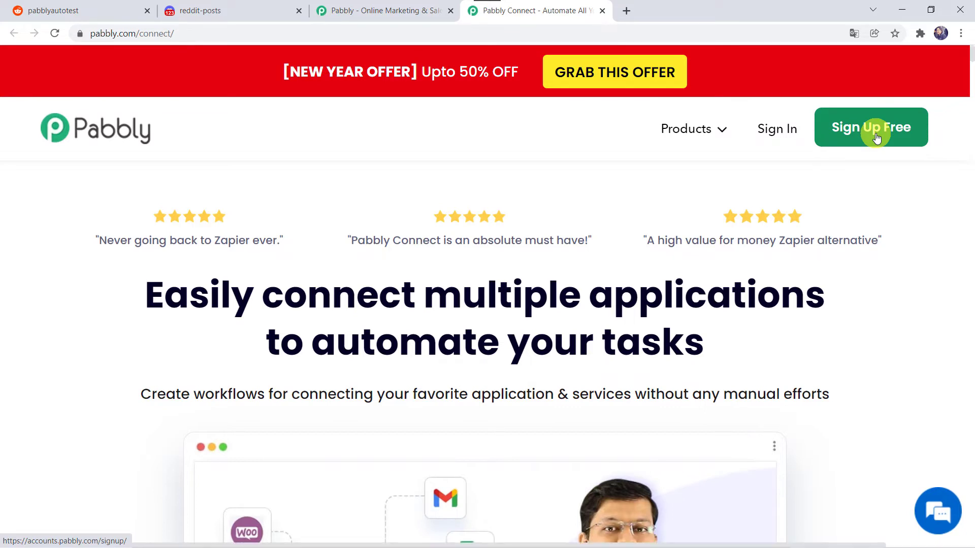
pyautogui.click(775, 131)
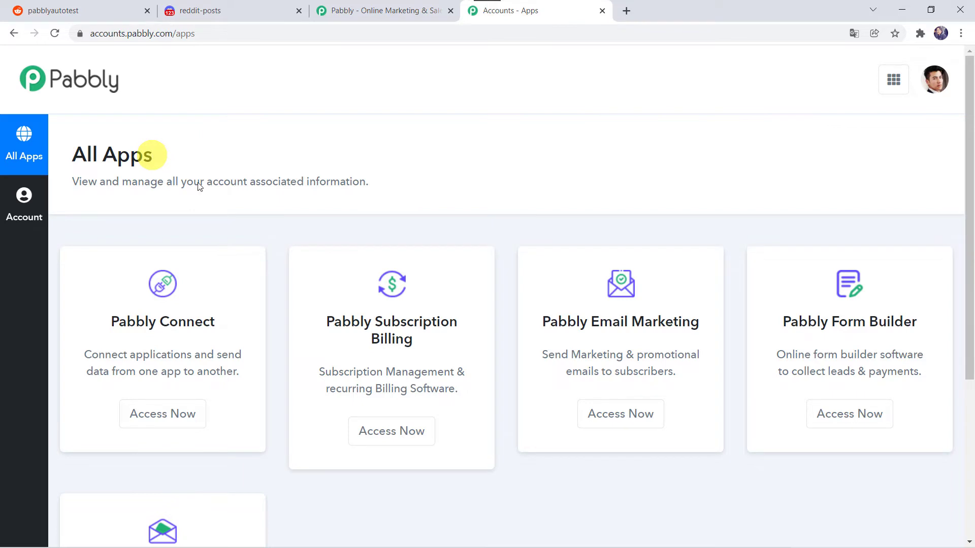
pyautogui.click(173, 415)
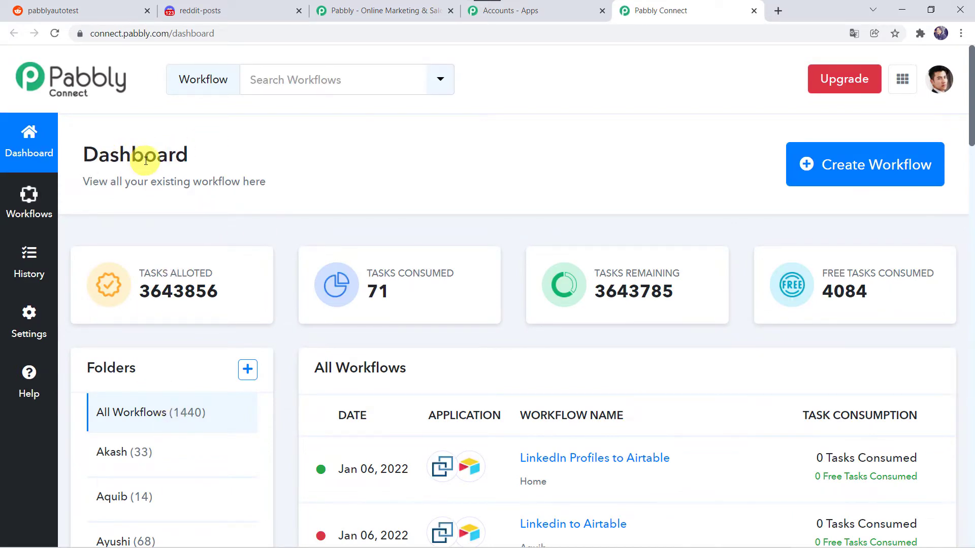
# Create a workflow named "Reddit to Discord Integration".
pyautogui.scroll(-7, 520, 340)
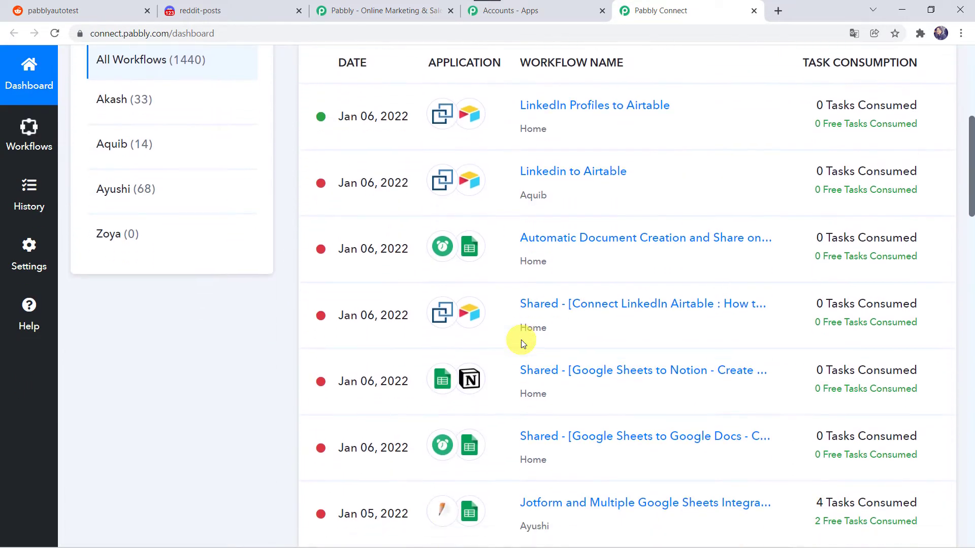
pyautogui.scroll(7, 521, 340)
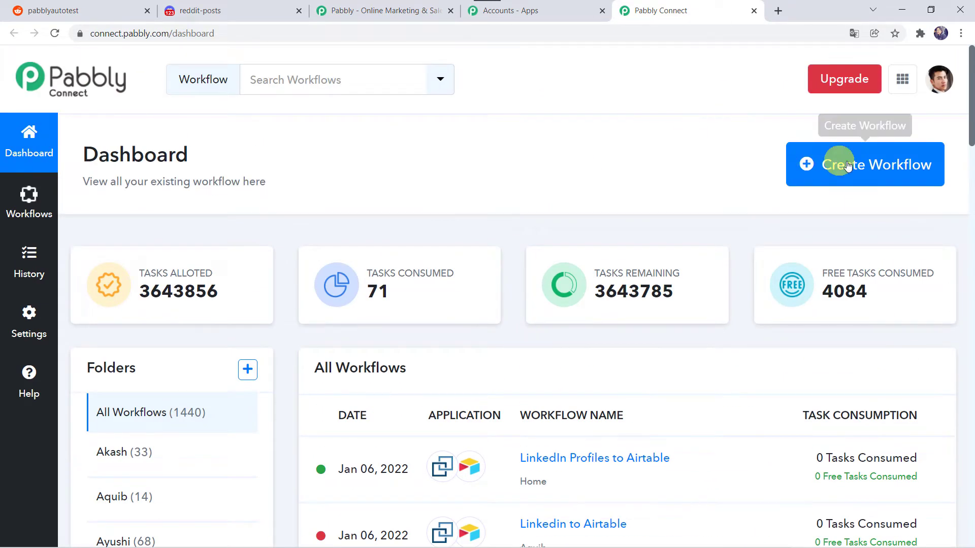
pyautogui.click(832, 176)
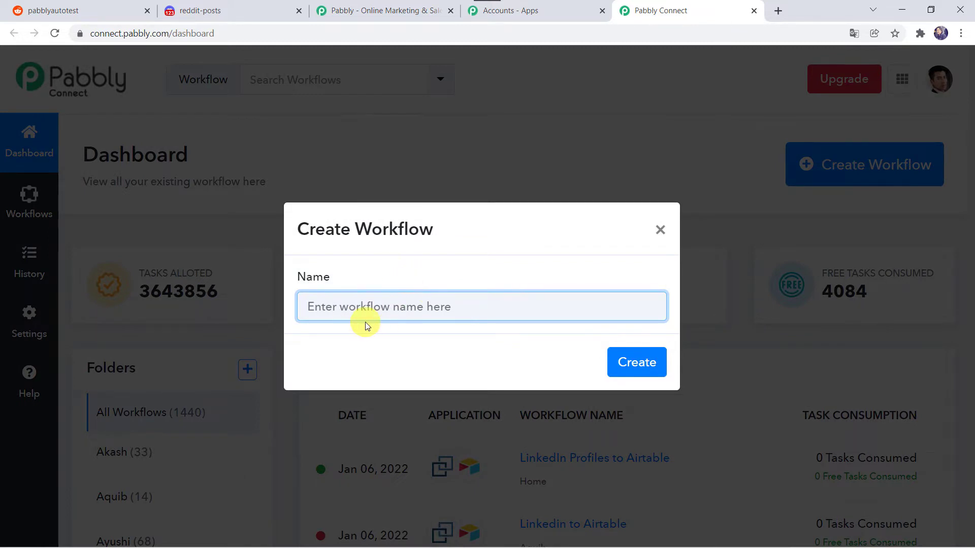
pyautogui.write('Reddit to Disc')
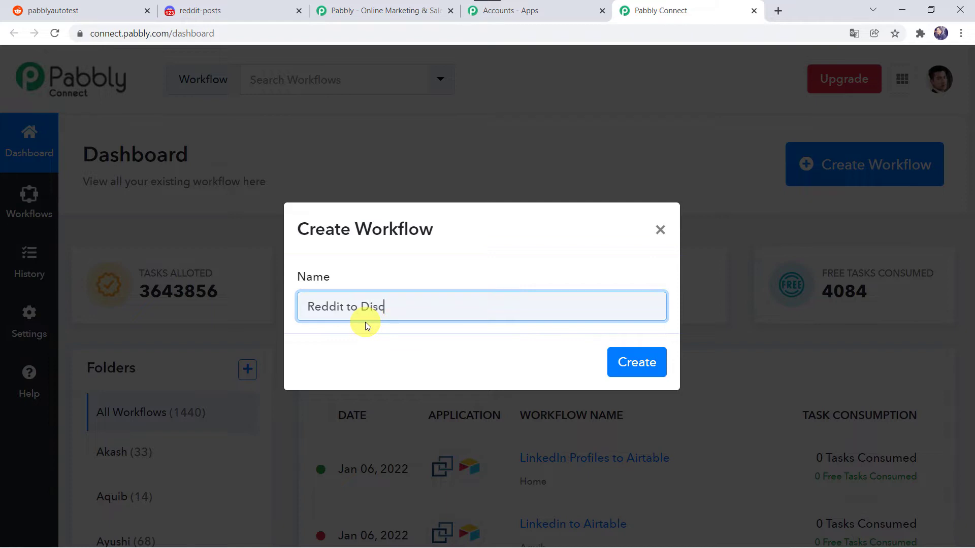
pyautogui.write('ord Integration')
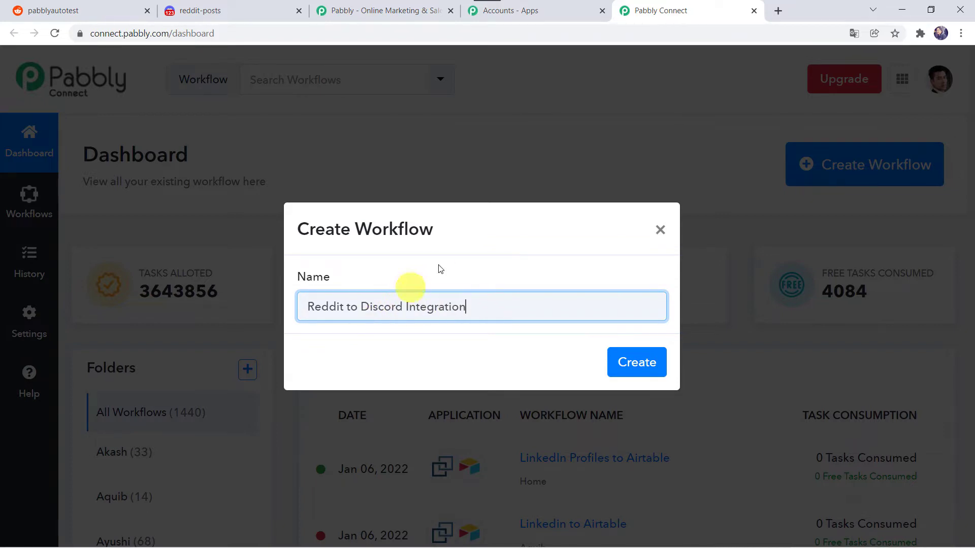
pyautogui.click(638, 362)
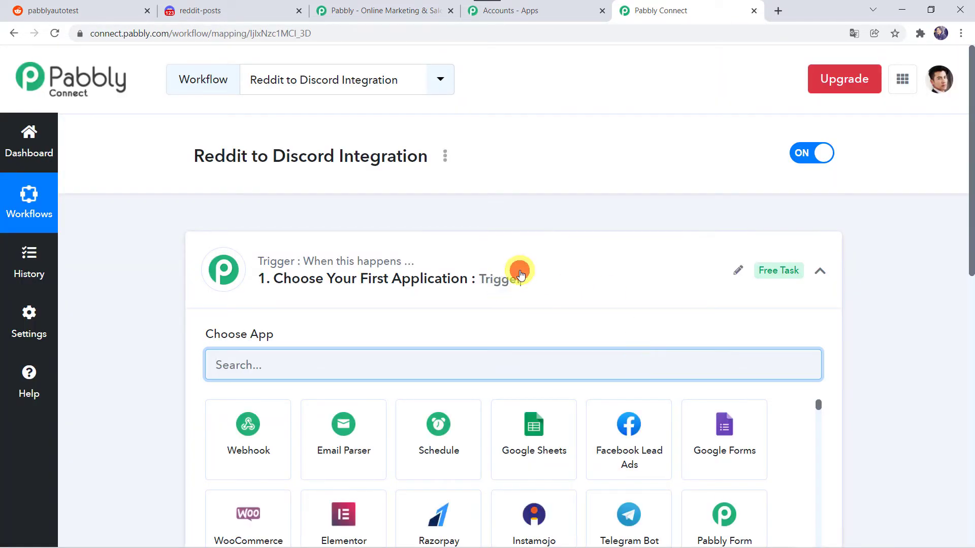
# Set the workflow's trigger to the Reddit app with the New Post trigger event.
pyautogui.click(520, 274)
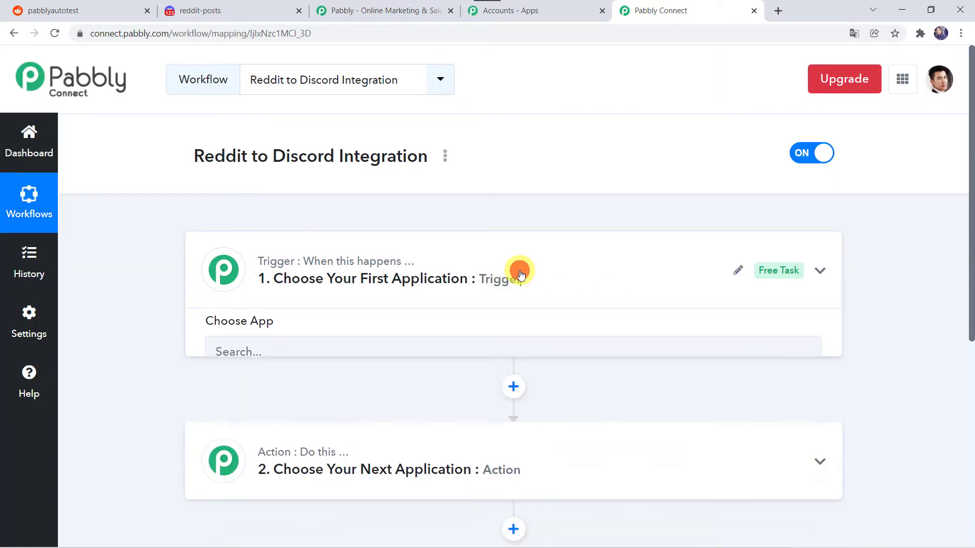
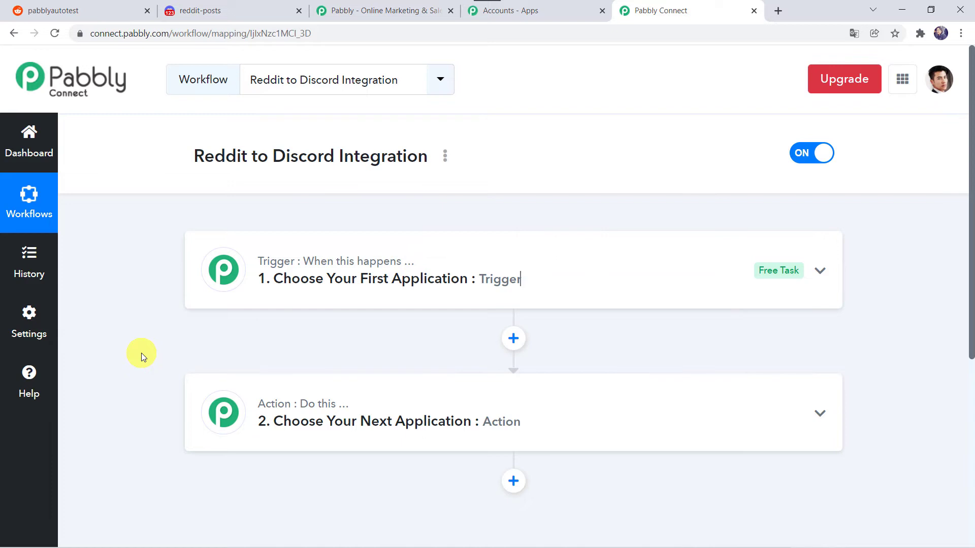
pyautogui.click(524, 303)
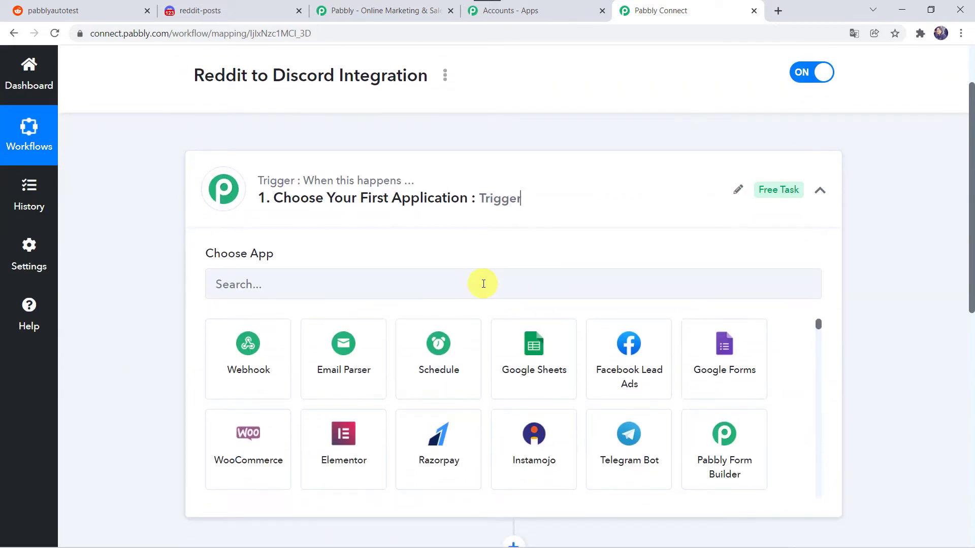
pyautogui.click(484, 283)
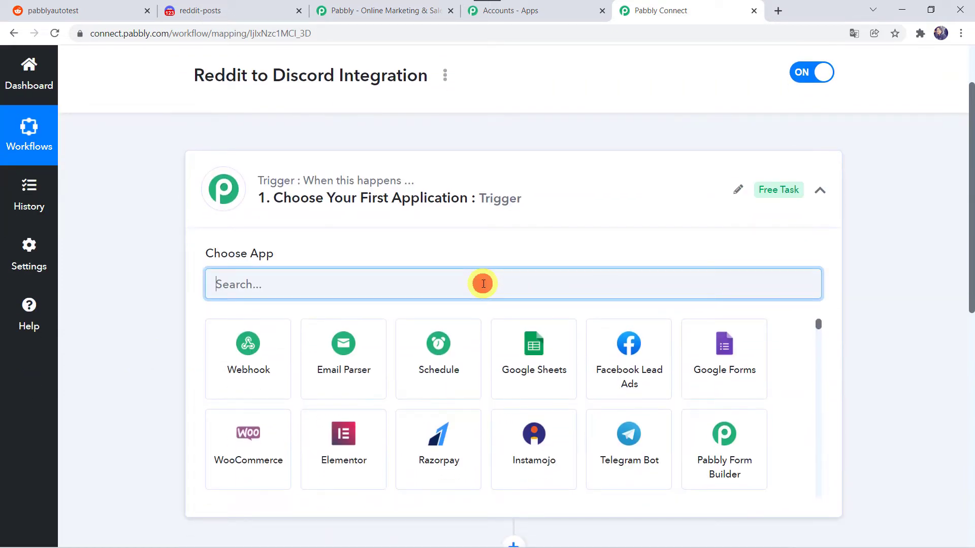
pyautogui.write('Redd')
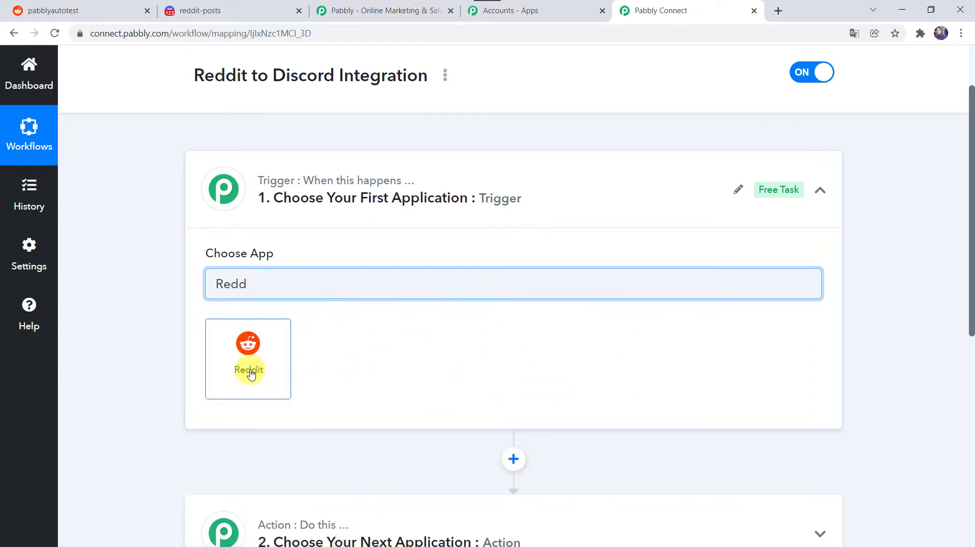
pyautogui.click(249, 372)
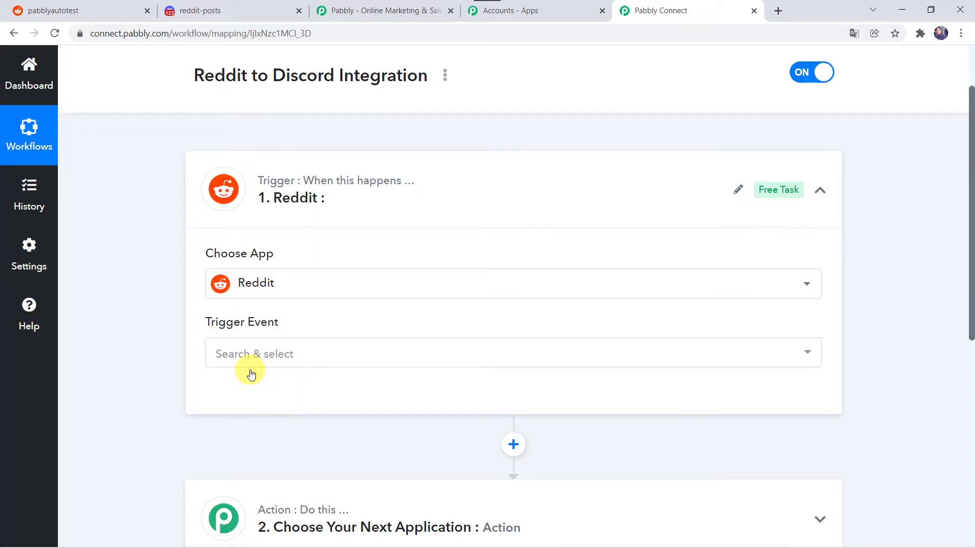
pyautogui.click(231, 354)
pyautogui.click(242, 423)
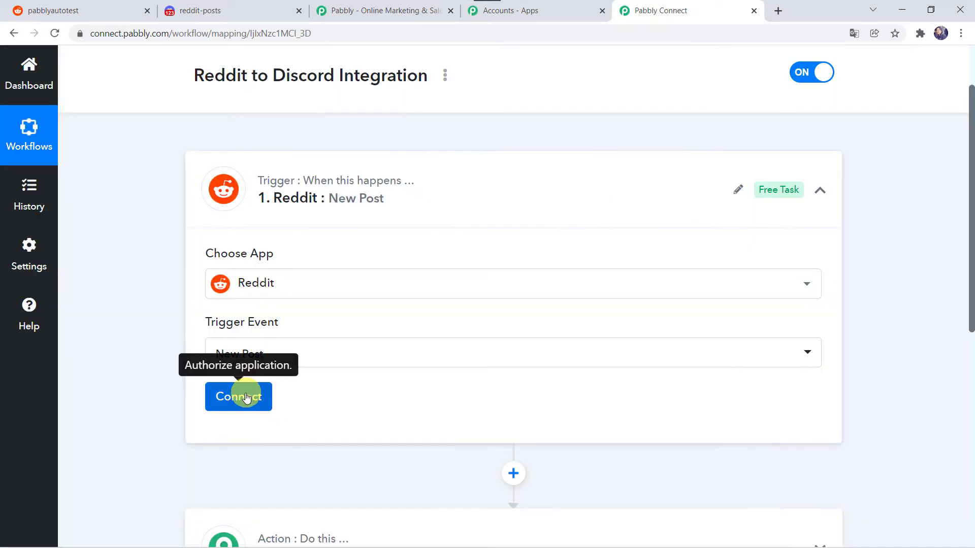
# Add a new Reddit connection to the trigger and allow Pabbly Connect access to the Reddit account.
pyautogui.click(246, 396)
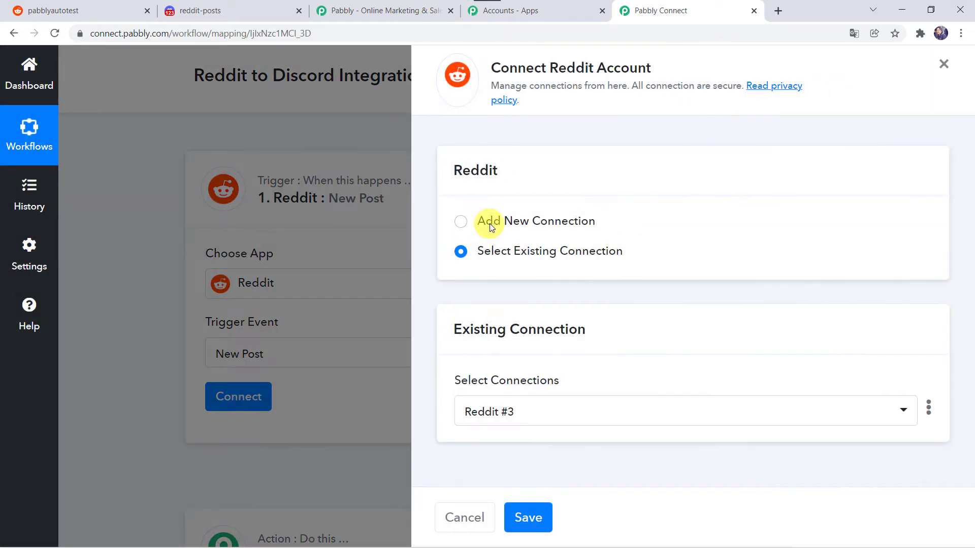
pyautogui.click(489, 223)
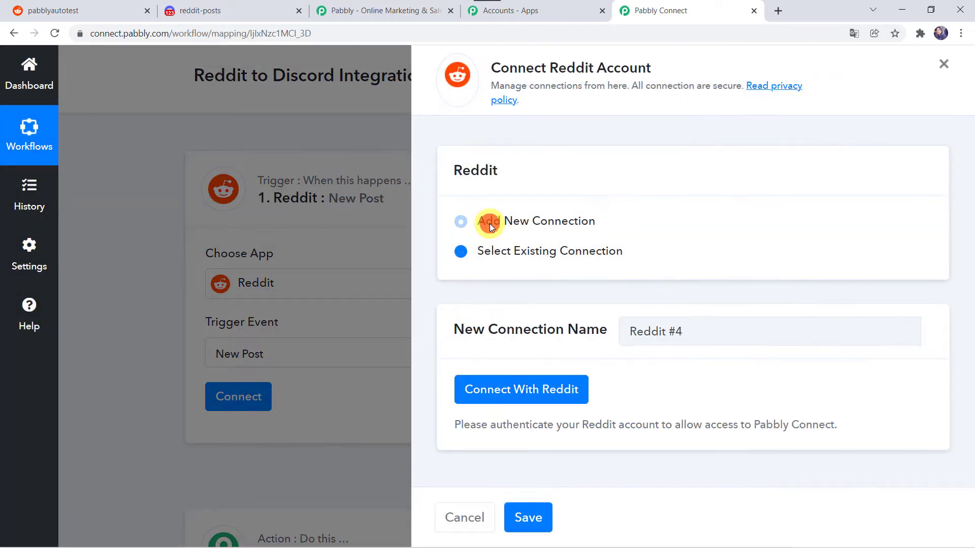
pyautogui.click(548, 392)
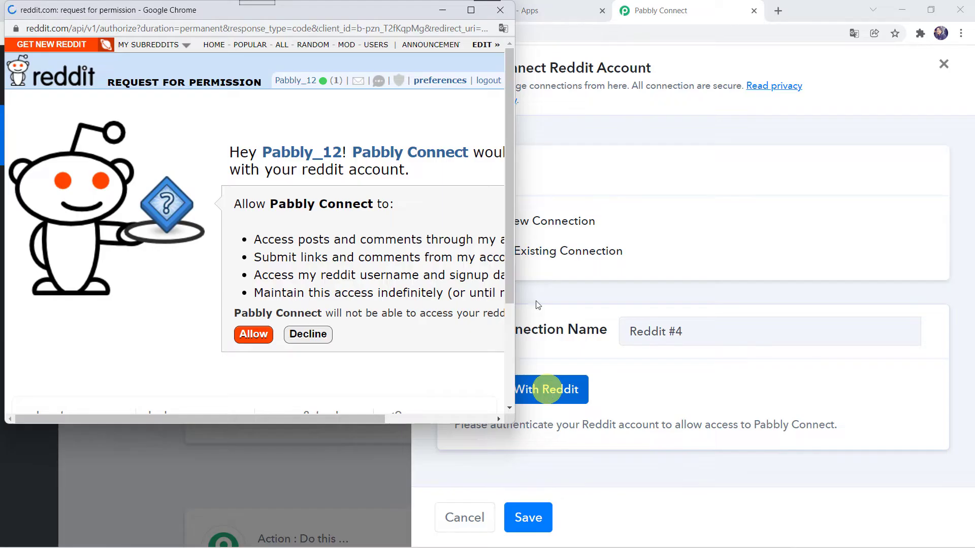
pyautogui.click(364, 214)
pyautogui.hscroll(3, 364, 214)
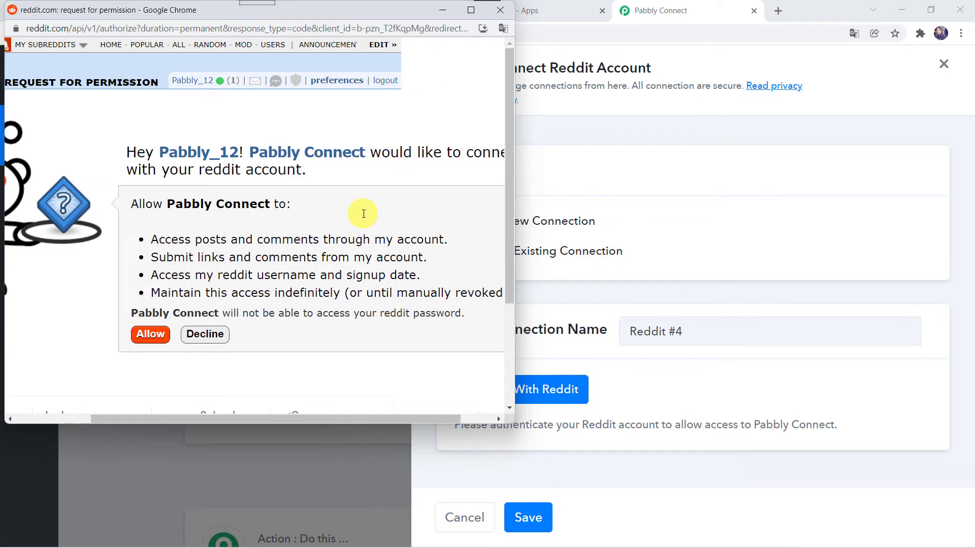
pyautogui.click(147, 336)
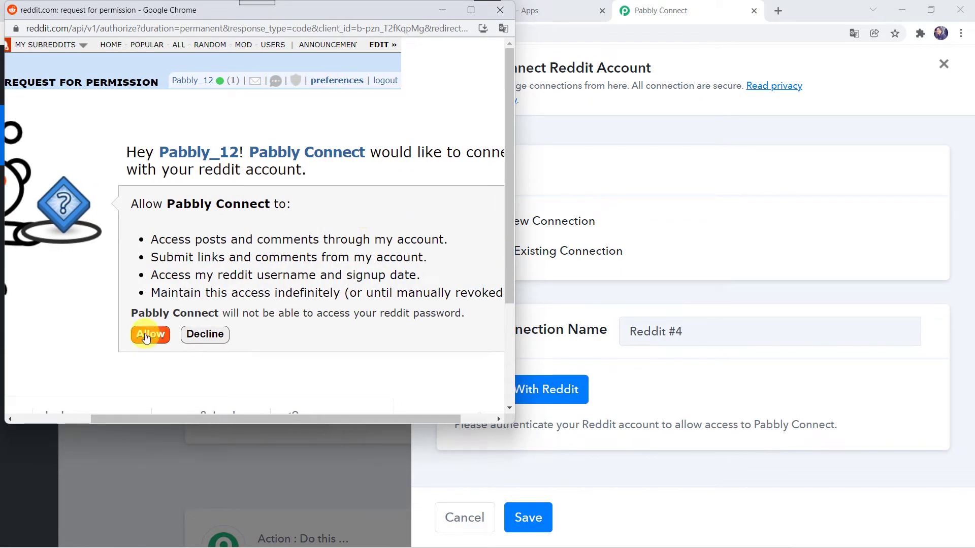
pyautogui.click(147, 336)
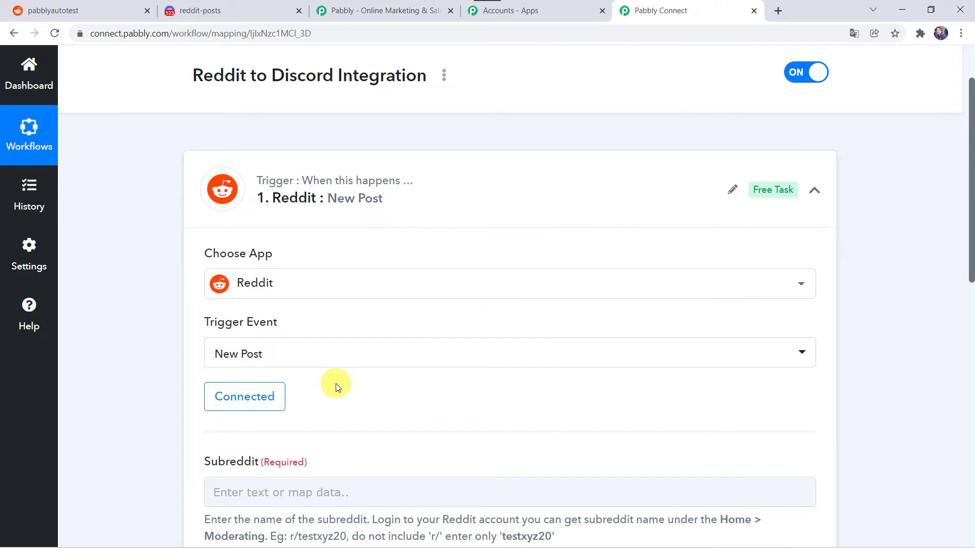
# Copy the community name pabblyautotest from its Reddit page and paste it as the trigger's subreddit.
pyautogui.scroll(-3, 337, 383)
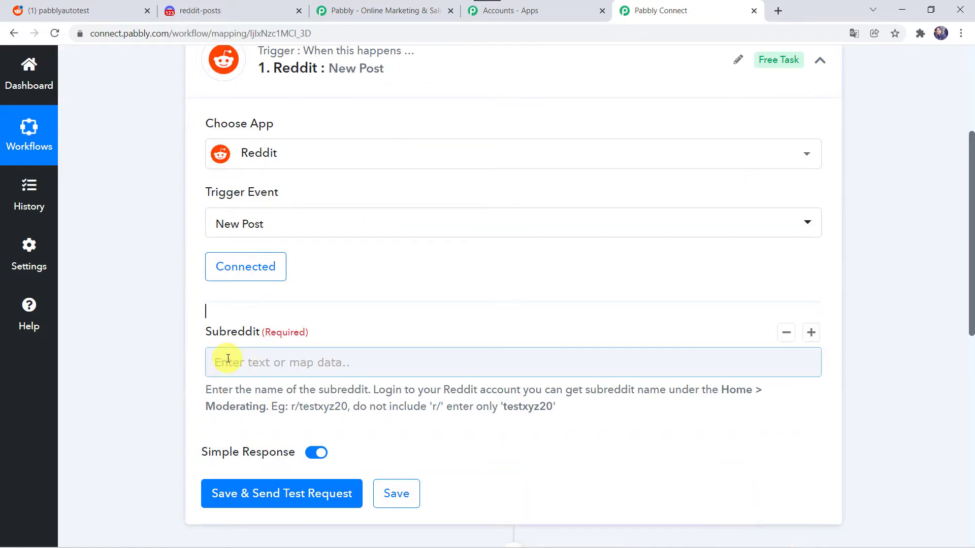
pyautogui.click(85, 9)
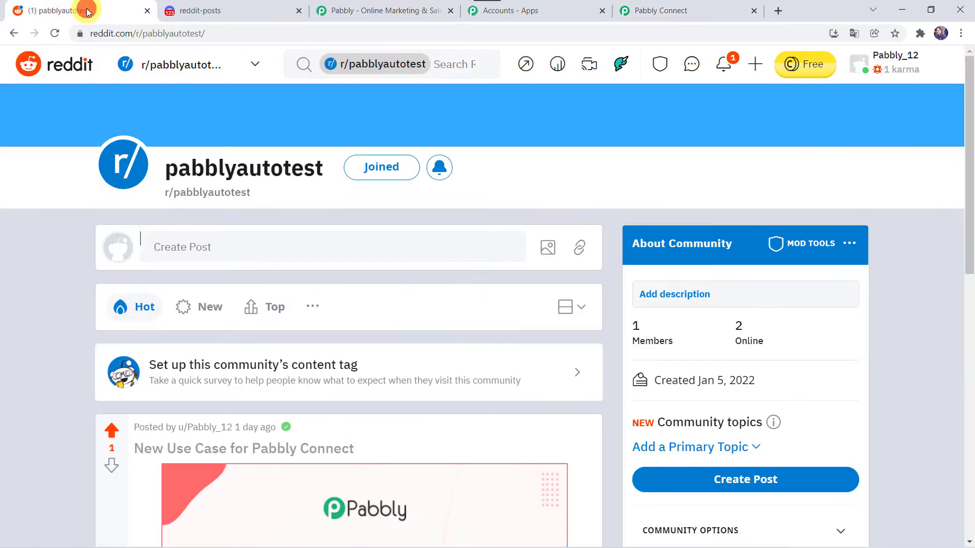
pyautogui.doubleClick(167, 165)
pyautogui.rightClick(281, 166)
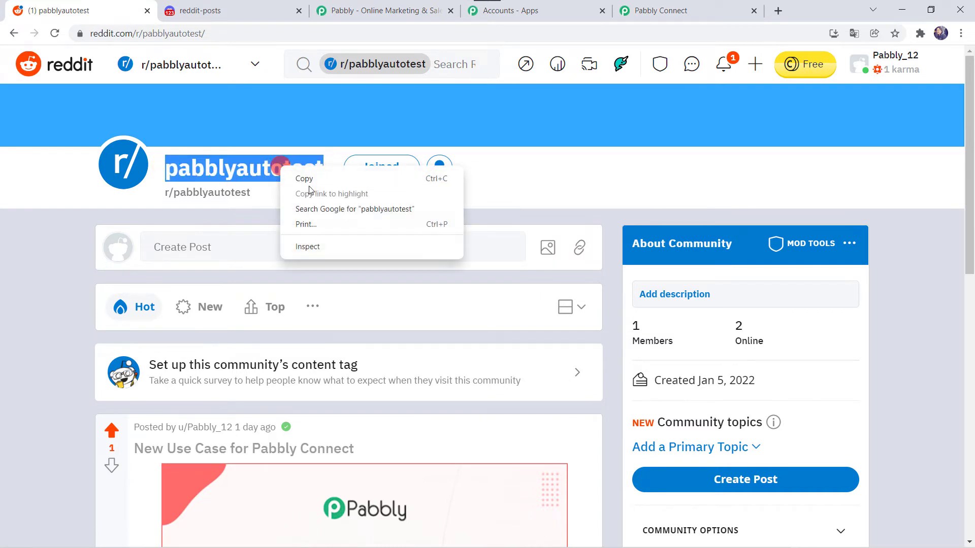
pyautogui.click(307, 179)
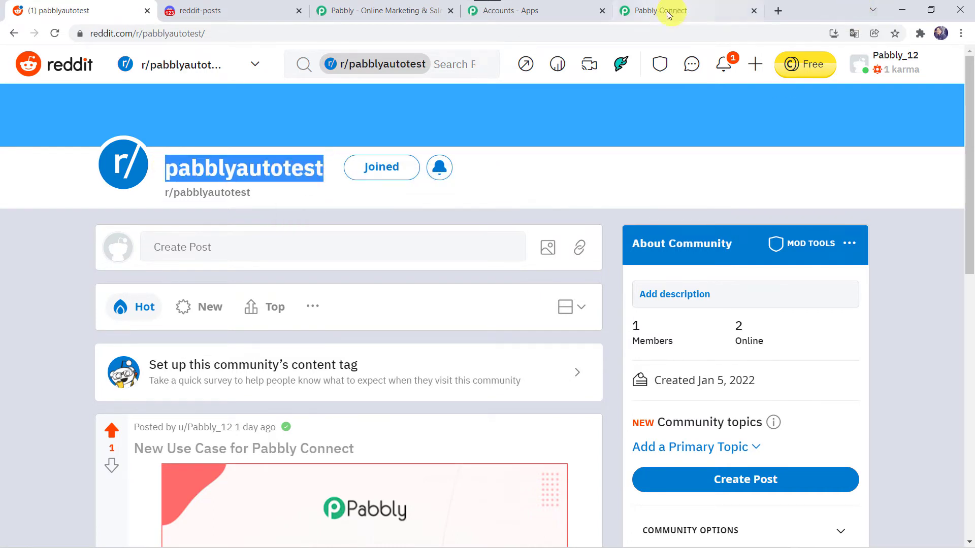
pyautogui.click(669, 15)
pyautogui.click(252, 361)
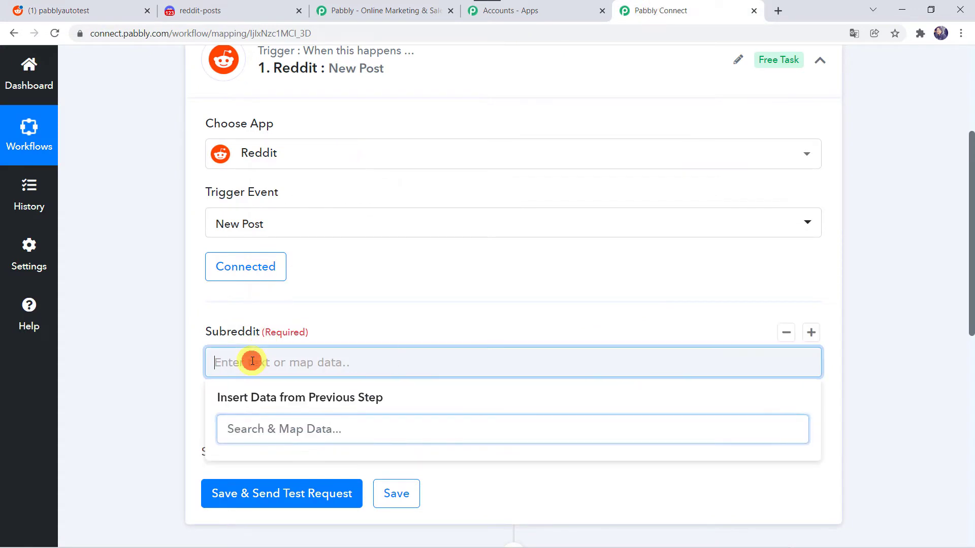
pyautogui.rightClick(252, 361)
pyautogui.click(306, 258)
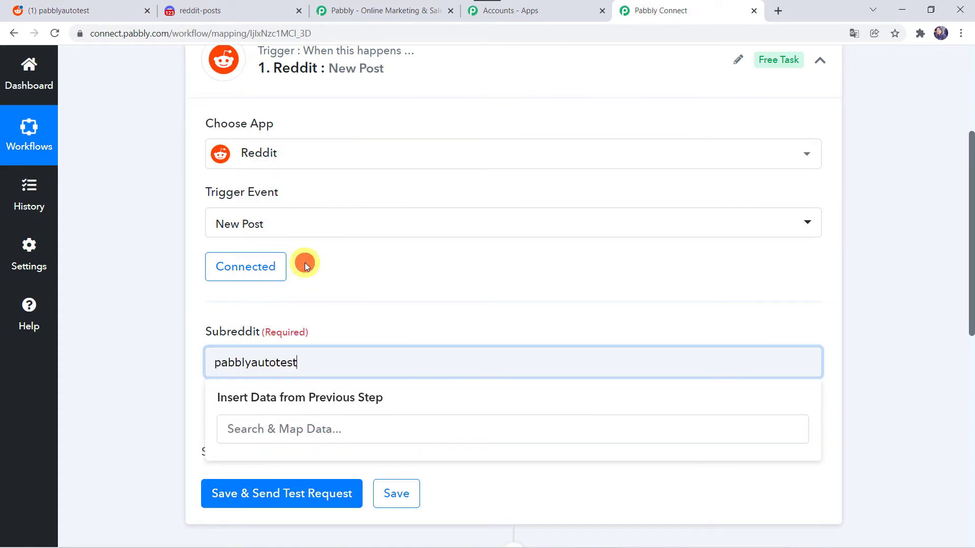
pyautogui.click(151, 380)
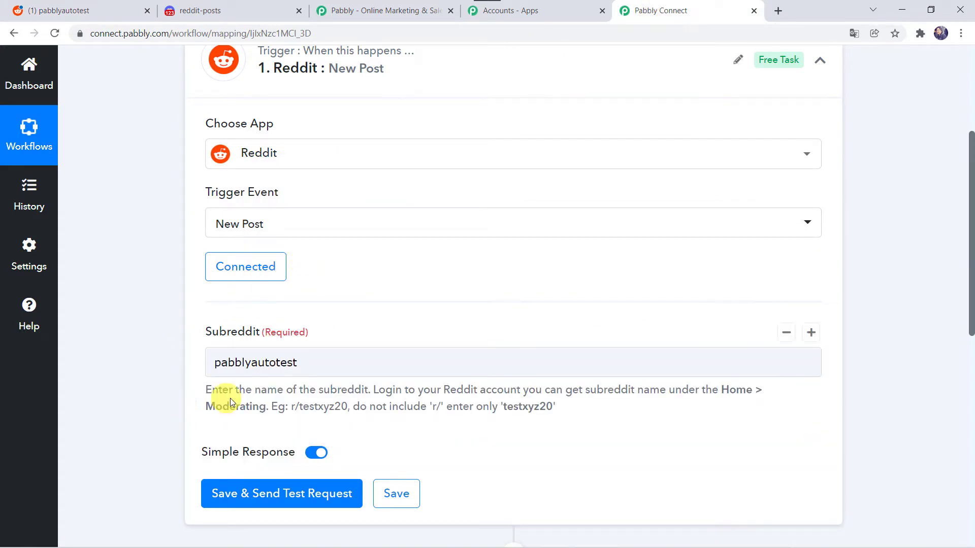
# Save the Reddit trigger with its subreddit and send a test request.
pyautogui.click(257, 355)
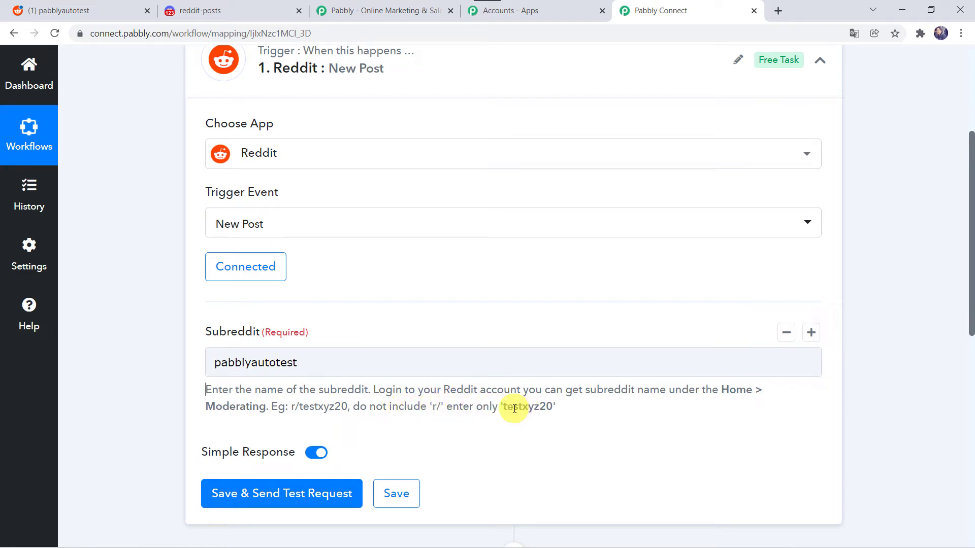
pyautogui.click(214, 361)
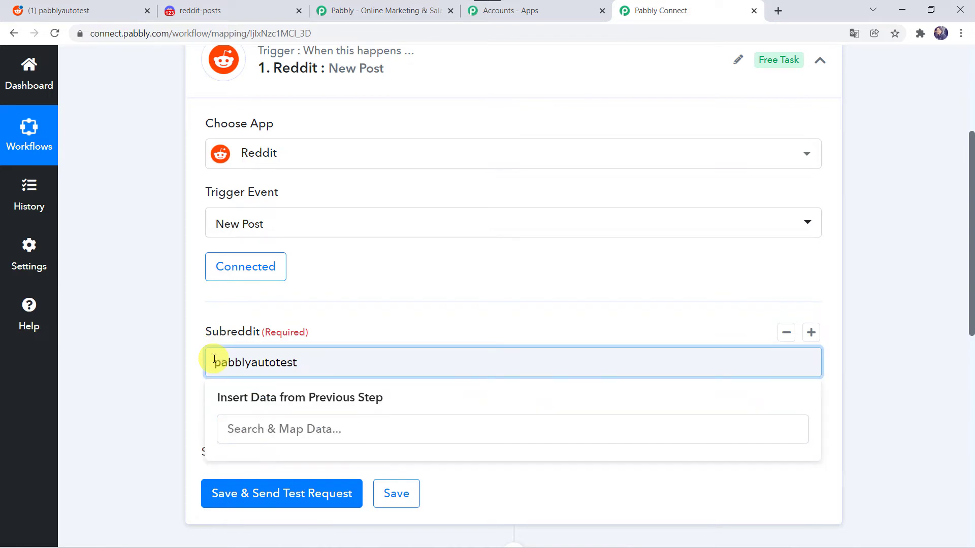
pyautogui.click(152, 367)
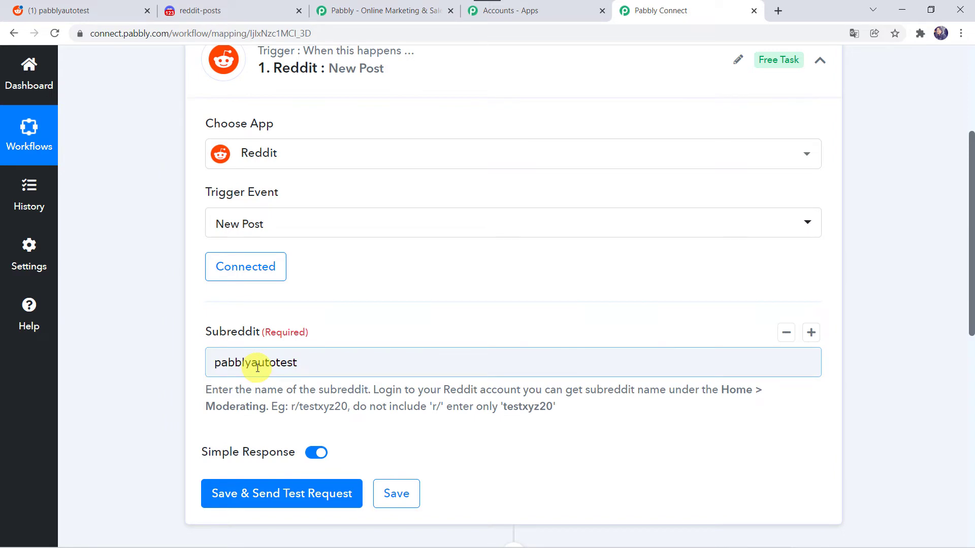
pyautogui.click(278, 496)
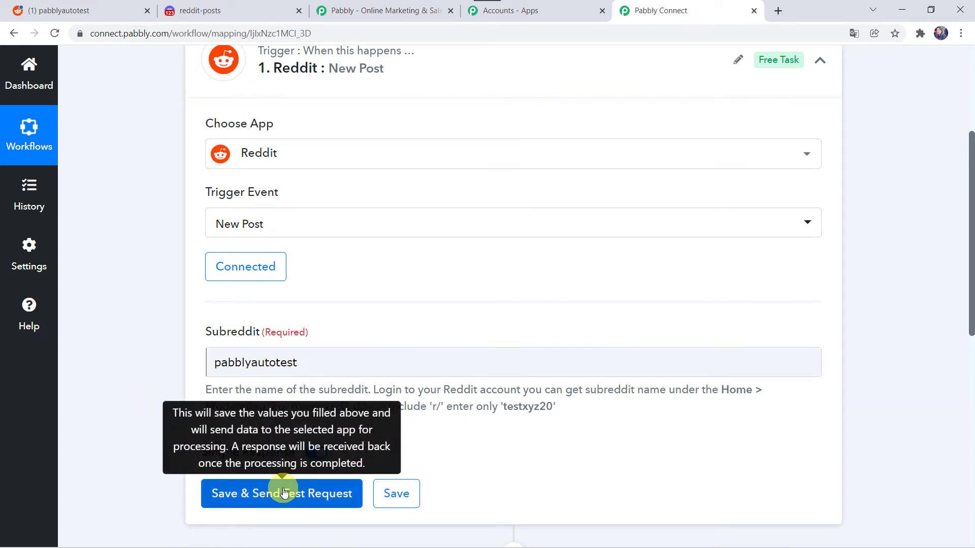
# Switch to Reddit and start a new post in r/pabblyautotest titled "Pabbly Connect Pricing Details".
pyautogui.click(75, 14)
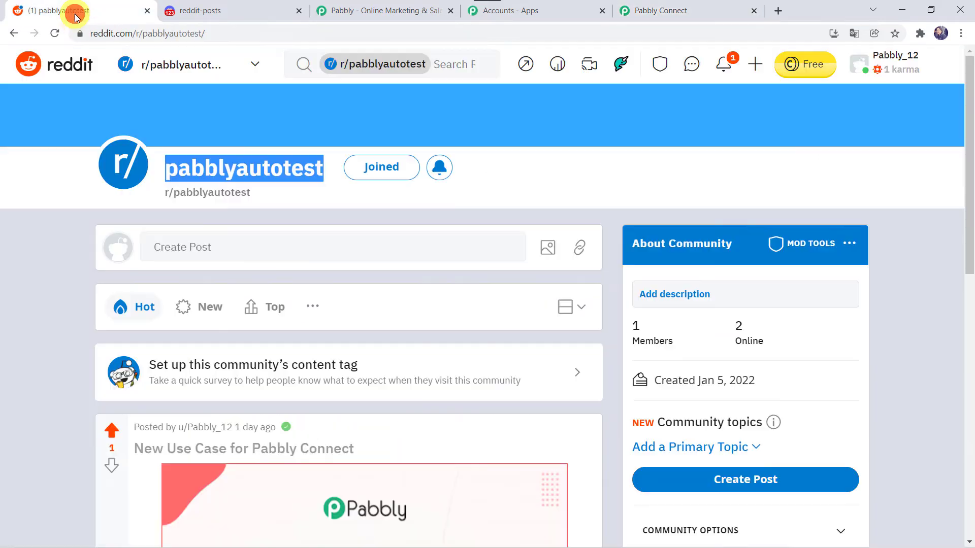
pyautogui.click(755, 71)
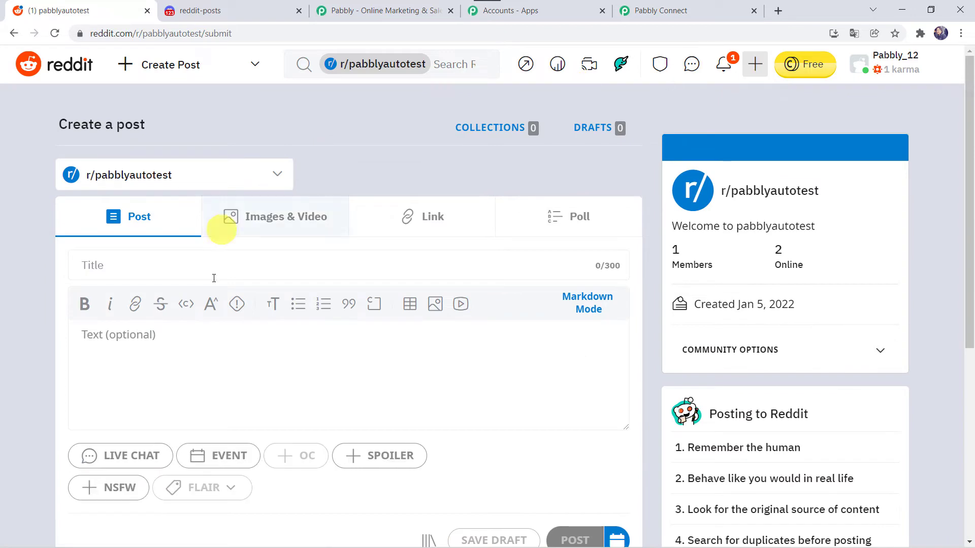
pyautogui.click(196, 182)
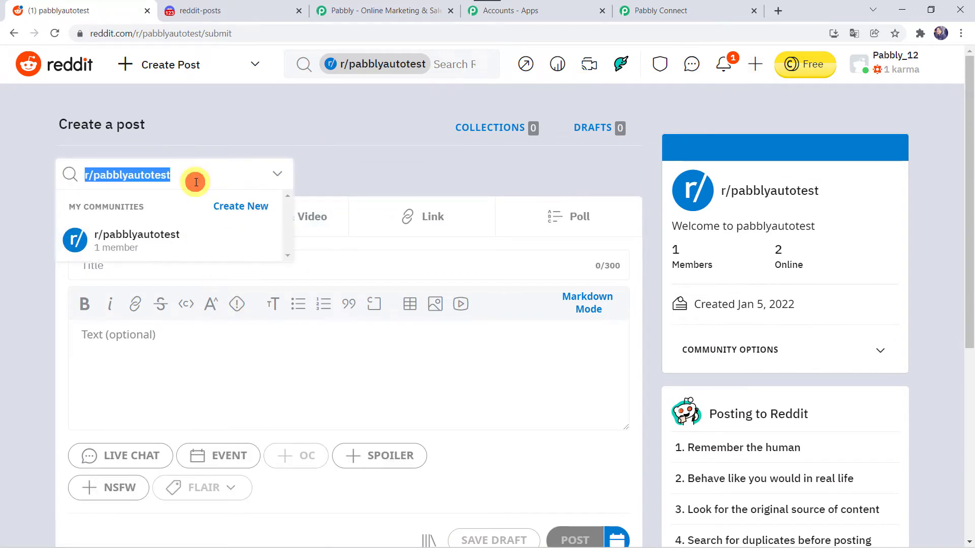
pyautogui.click(196, 182)
pyautogui.click(364, 170)
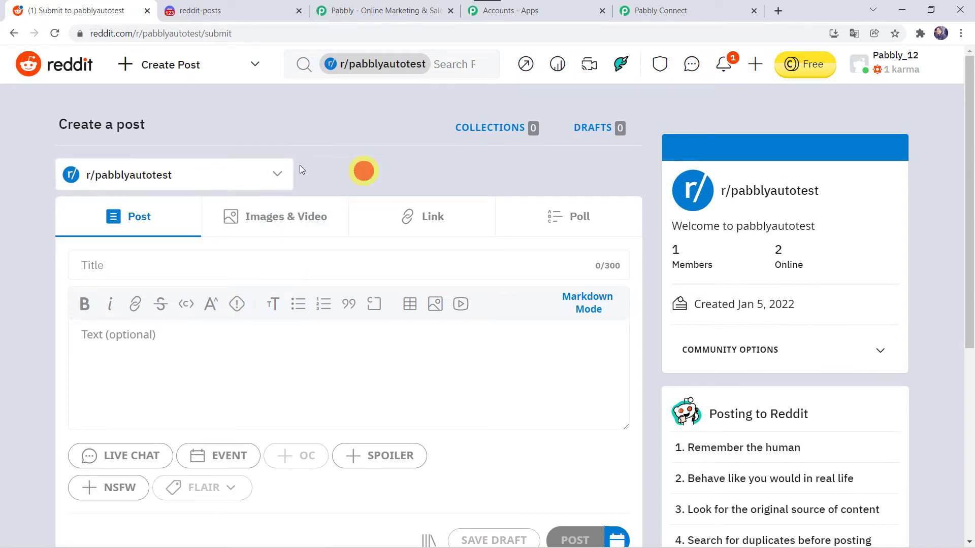
pyautogui.click(111, 264)
pyautogui.write('P')
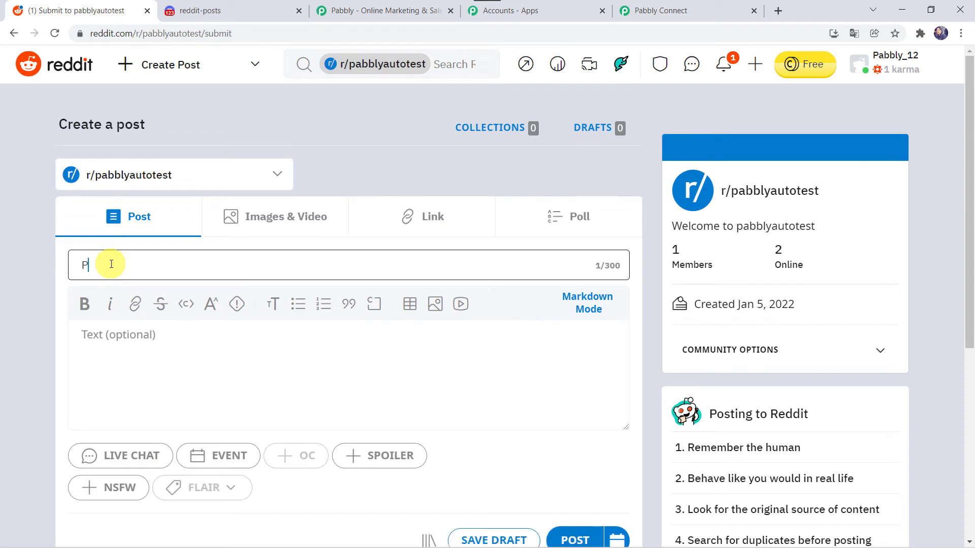
pyautogui.write('abbly ')
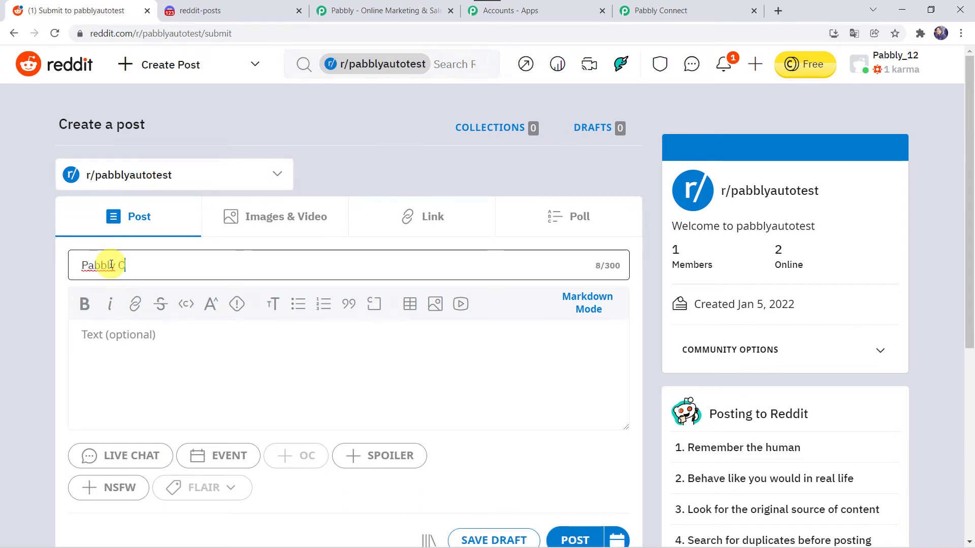
pyautogui.write('Connect Pricing Details')
# Paste the body text about the free plan with 100 tasks and the $9 basic plan, publish the post and view it in the community feed.
pyautogui.click(134, 336)
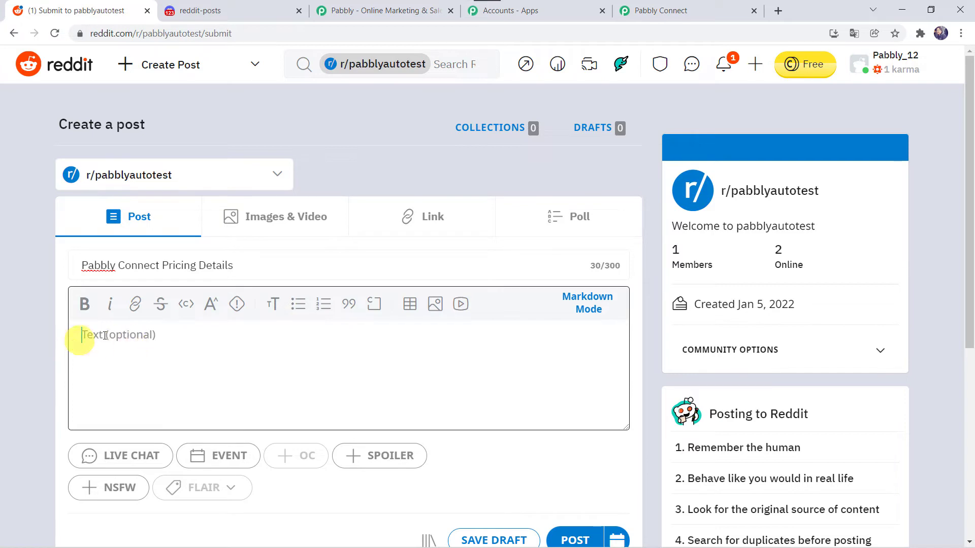
pyautogui.hotkey('ctrl', 'v')
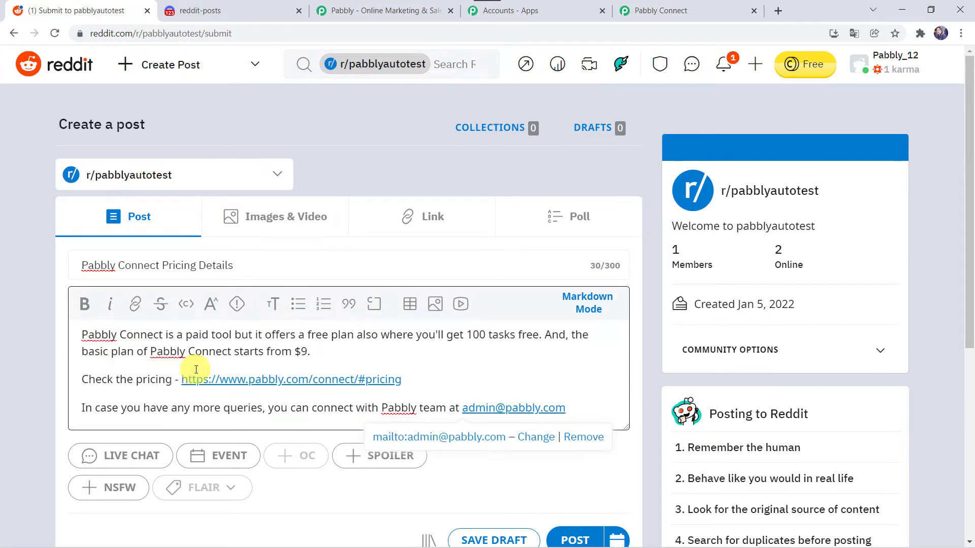
pyautogui.scroll(-2, 562, 457)
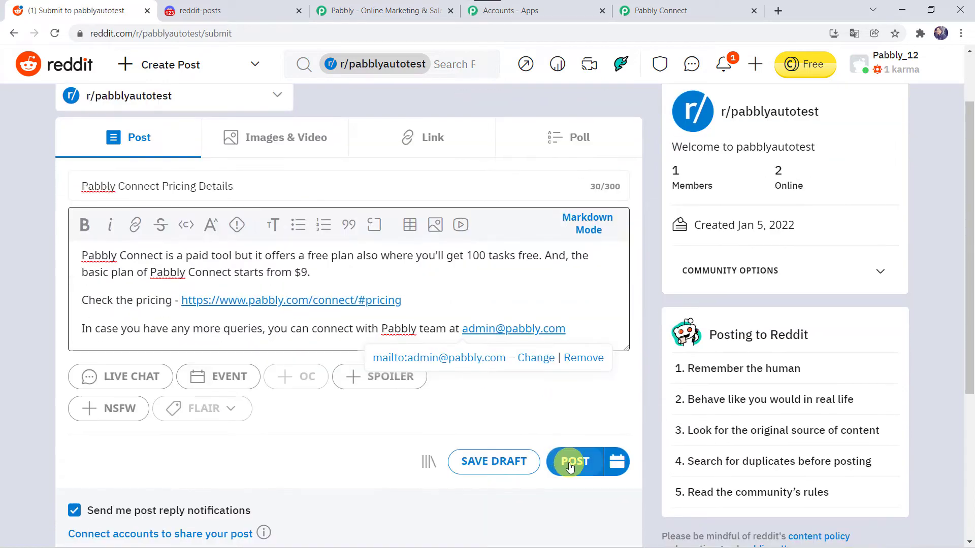
pyautogui.click(570, 463)
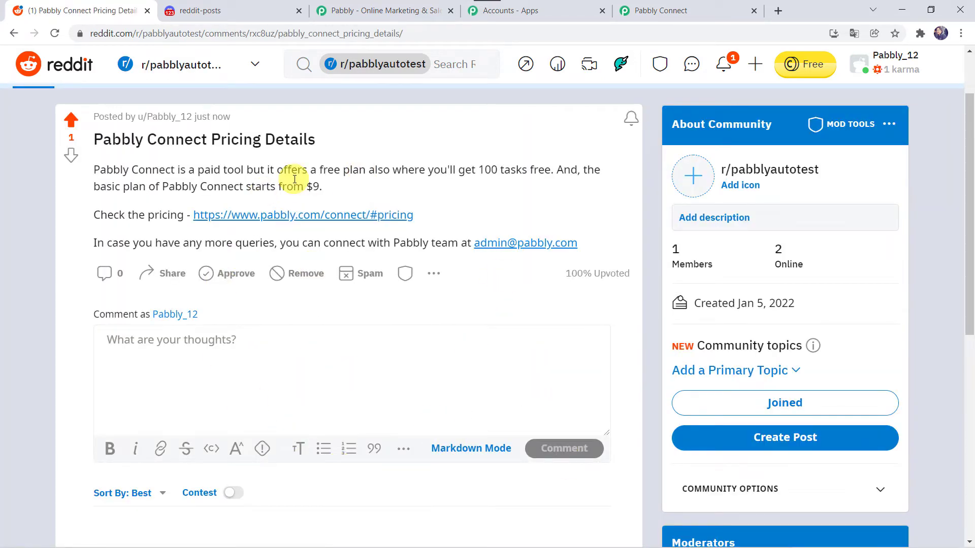
pyautogui.scroll(2, 294, 179)
pyautogui.click(36, 112)
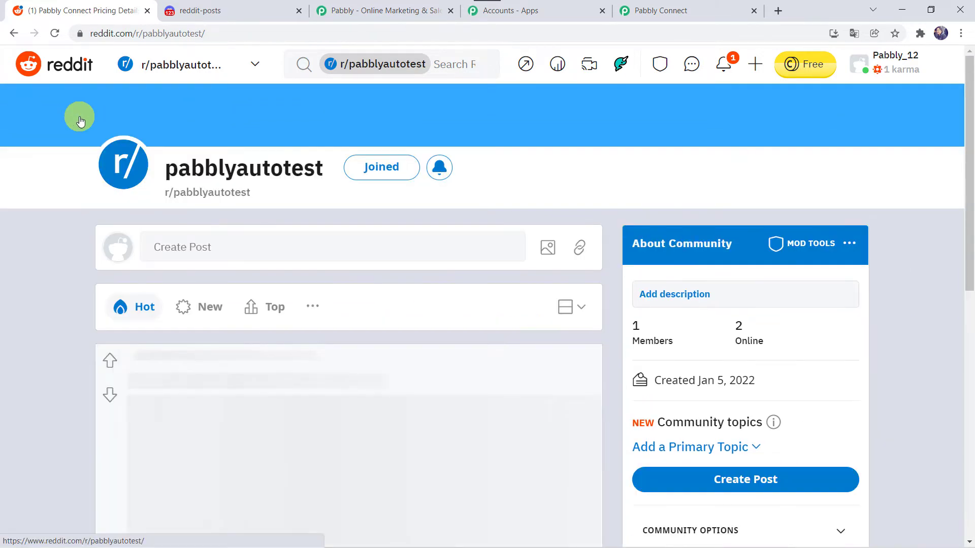
pyautogui.scroll(-3, 37, 275)
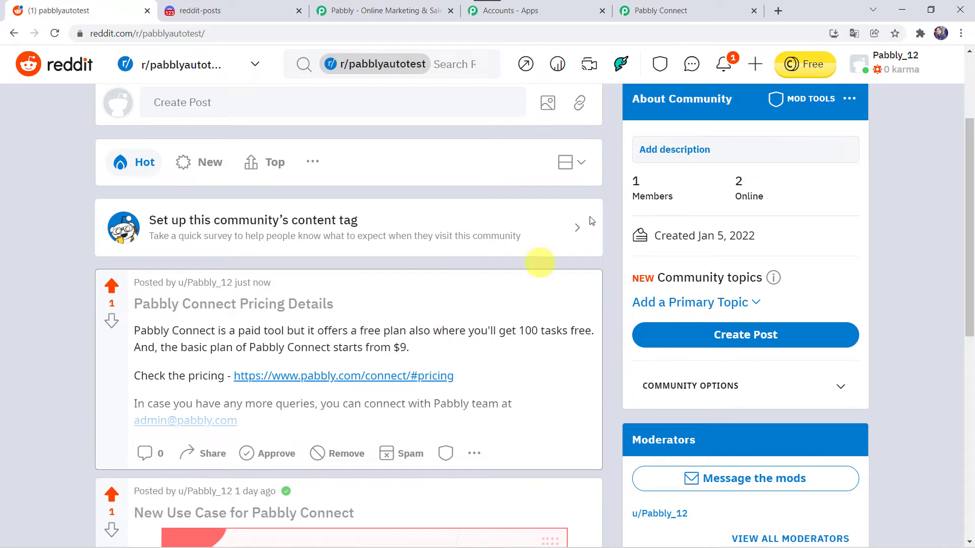
# Switch back to Pabbly Connect, save the Reddit trigger with a test request and bring up the received response.
pyautogui.click(693, 7)
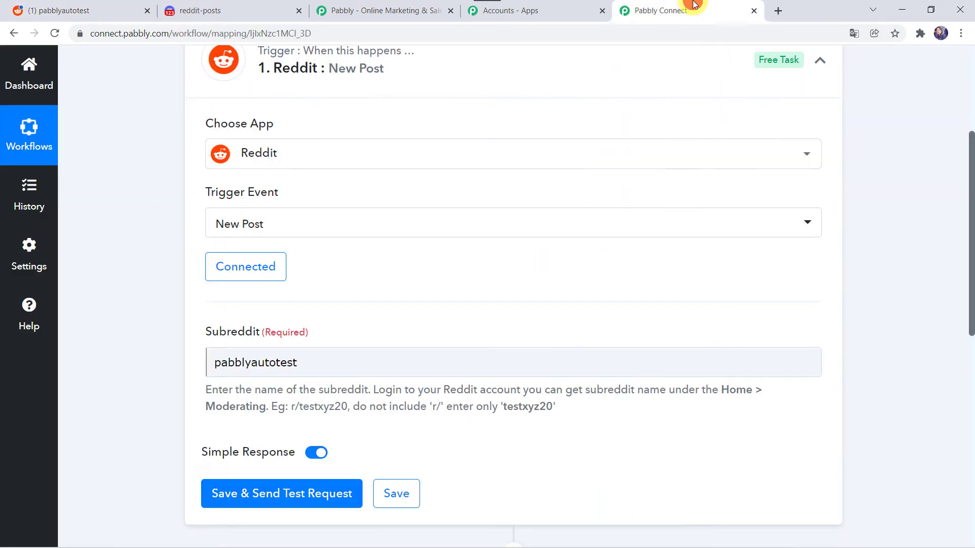
pyautogui.click(278, 501)
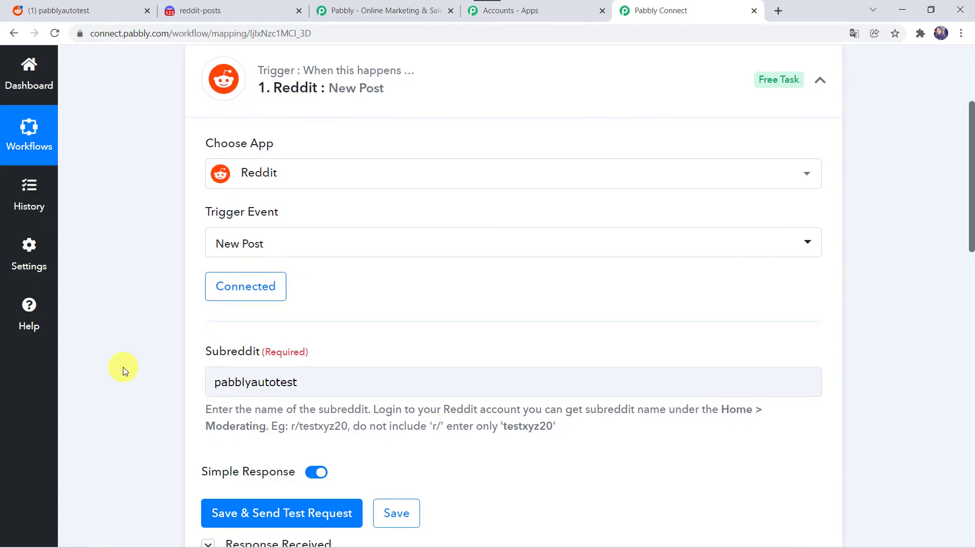
pyautogui.scroll(-10, 122, 367)
pyautogui.scroll(-1, 123, 367)
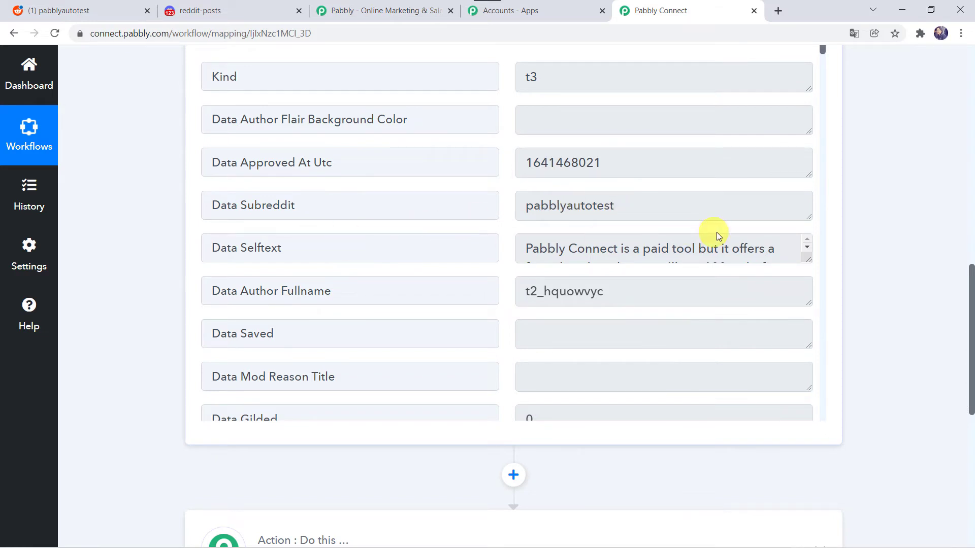
# Examine the trigger's received response, including the Data Subreddit, Data Selftext and Data Title fields.
pyautogui.moveTo(807, 259); pyautogui.dragTo(814, 311)
pyautogui.scroll(-2, 474, 241)
pyautogui.scroll(-5, 473, 242)
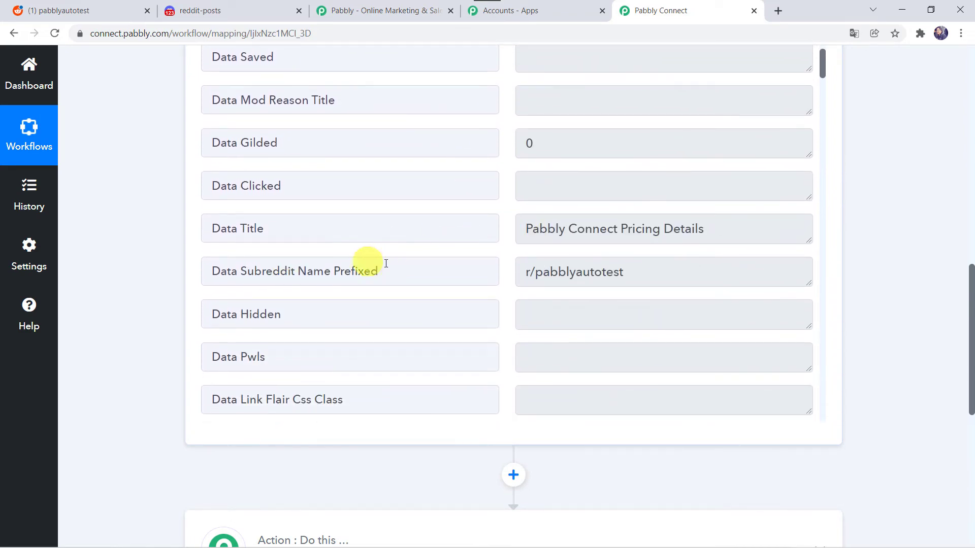
pyautogui.scroll(-8, 550, 303)
pyautogui.scroll(10, 551, 303)
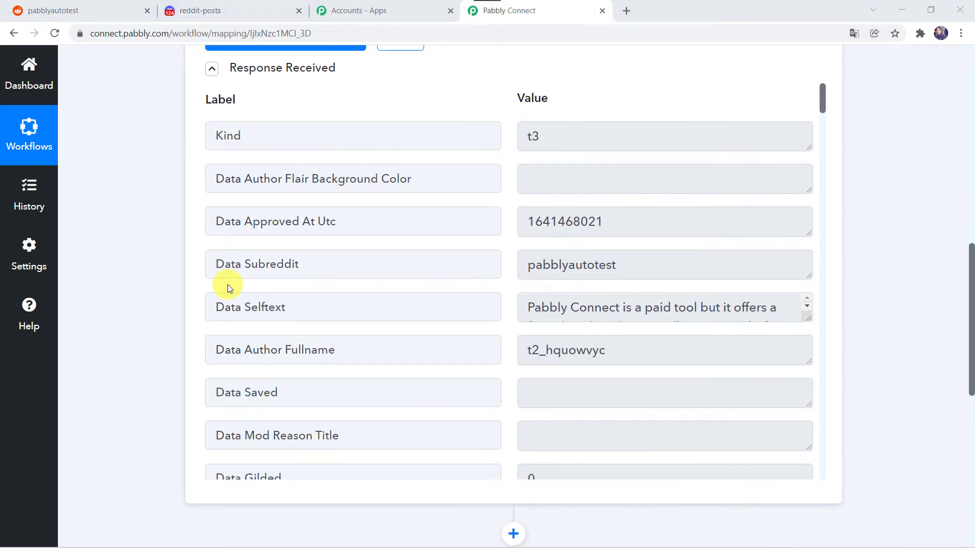
pyautogui.scroll(-3, 431, 326)
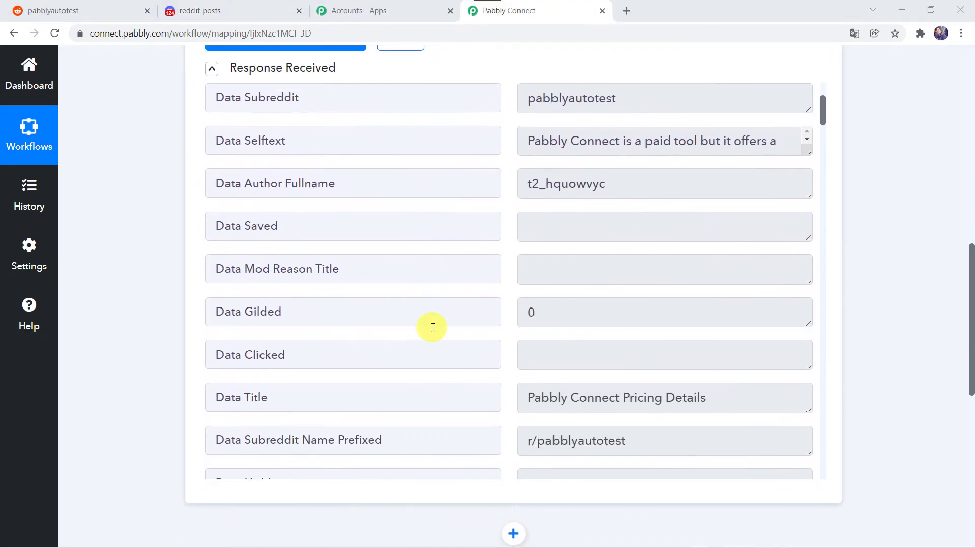
pyautogui.scroll(3, 433, 328)
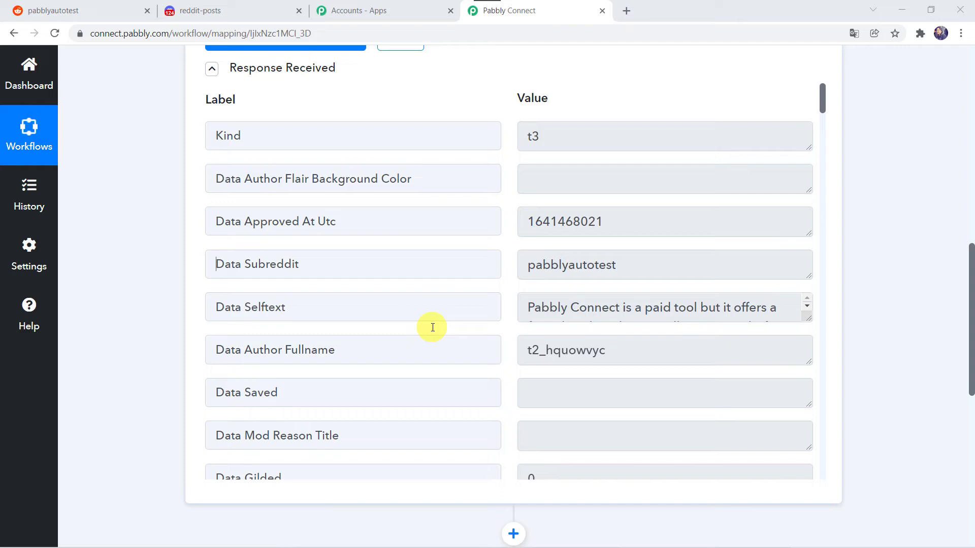
pyautogui.scroll(-1, 433, 328)
pyautogui.scroll(1, 432, 327)
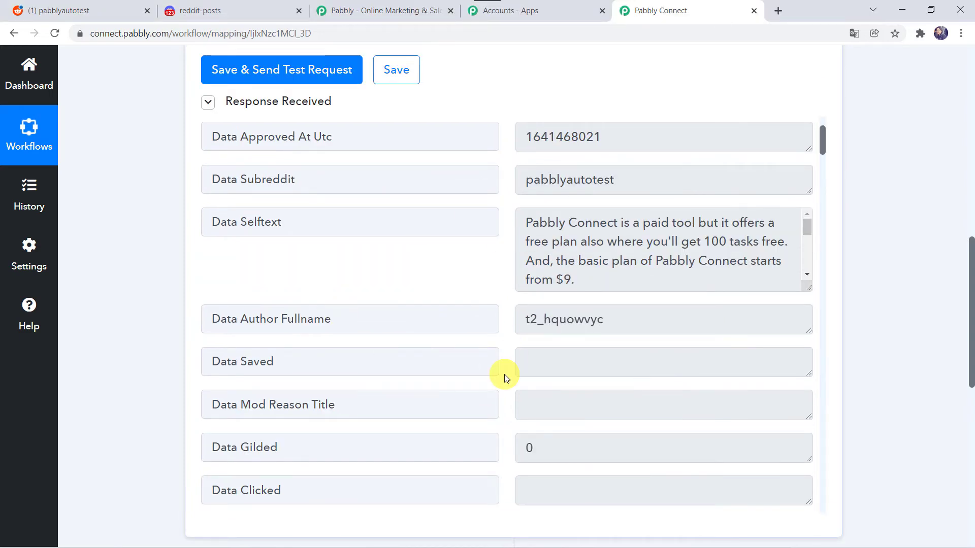
# Set the workflow's action to the Discord app with the Send Channel Message (HTML) action event.
pyautogui.scroll(-1, 98, 443)
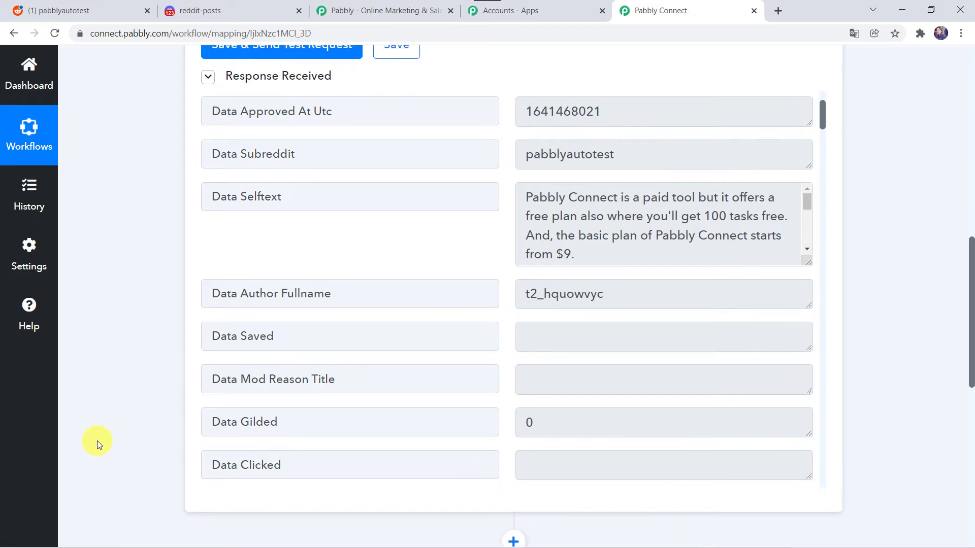
pyautogui.scroll(-6, 97, 442)
pyautogui.click(429, 305)
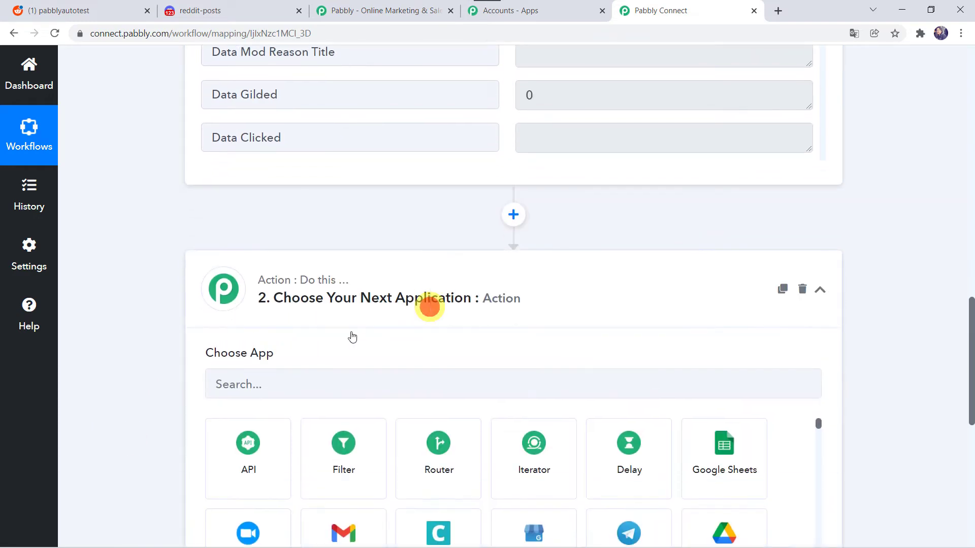
pyautogui.click(266, 384)
pyautogui.write('Dis')
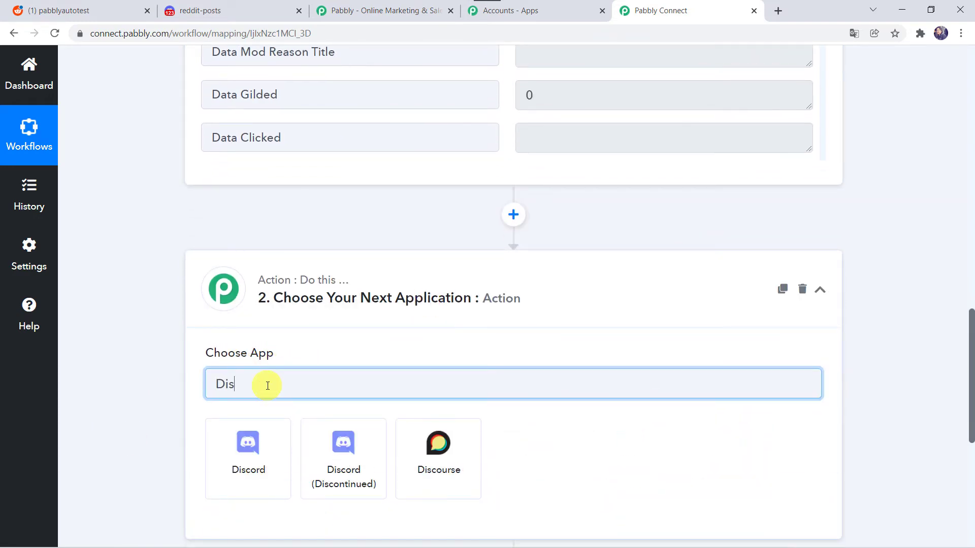
pyautogui.click(237, 463)
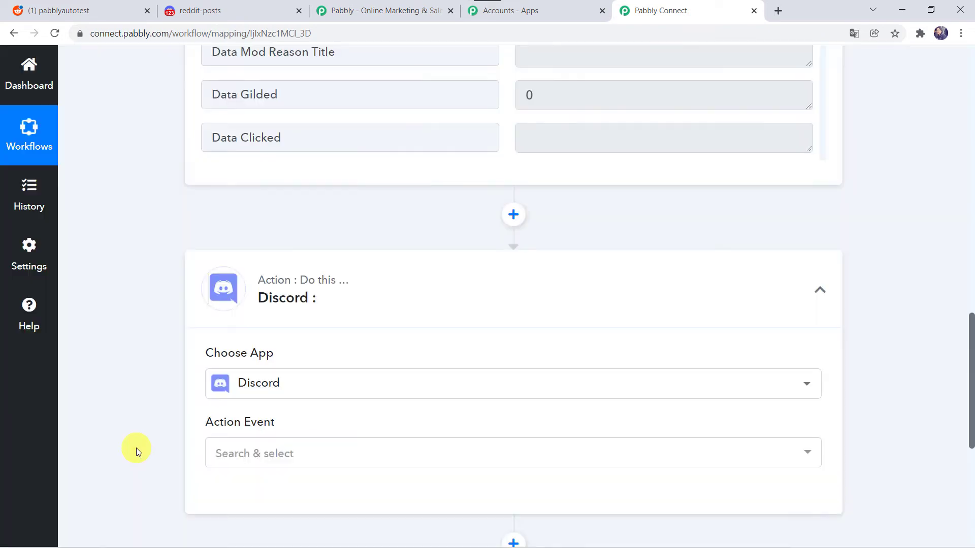
pyautogui.scroll(-3, 136, 448)
pyautogui.click(227, 303)
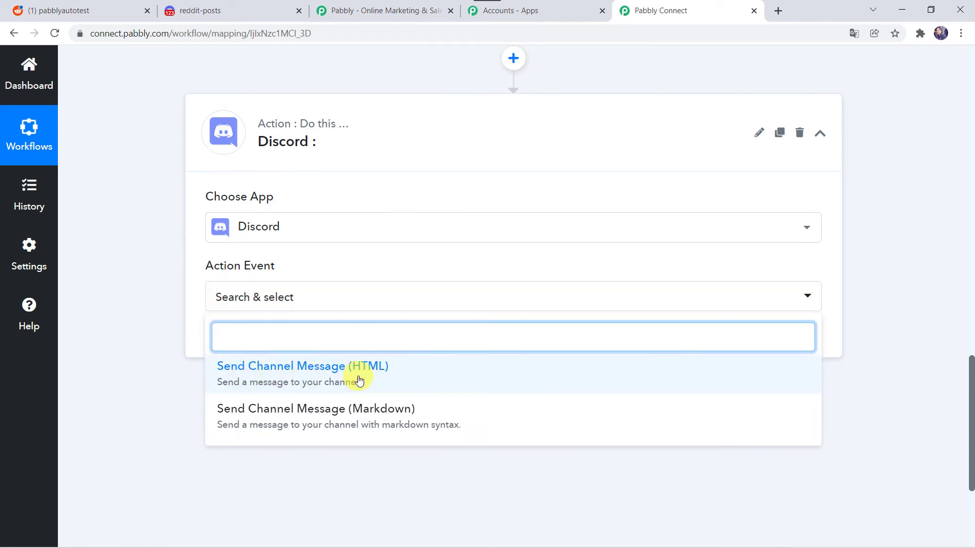
pyautogui.click(359, 379)
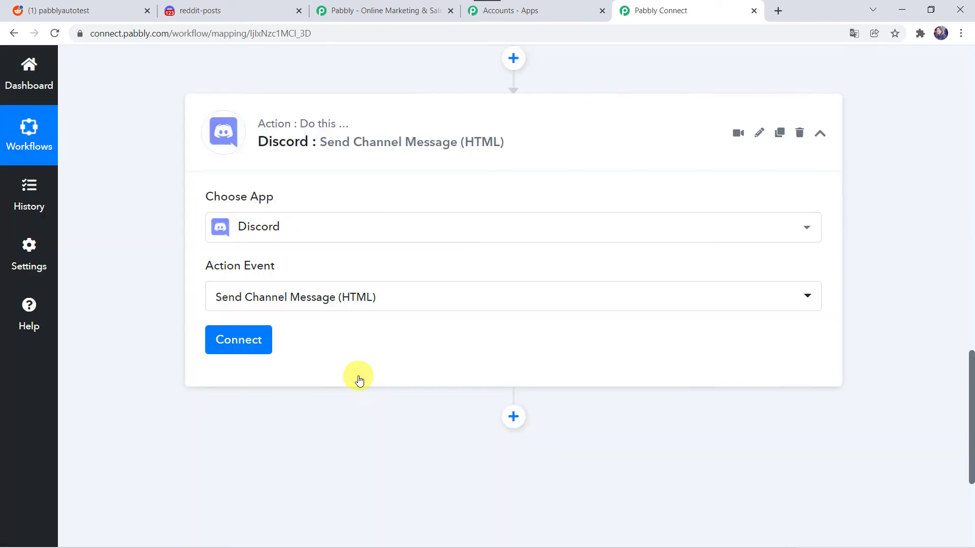
# Connect the Discord action and read the linked guide on getting a webhook URL from Discord.
pyautogui.click(254, 338)
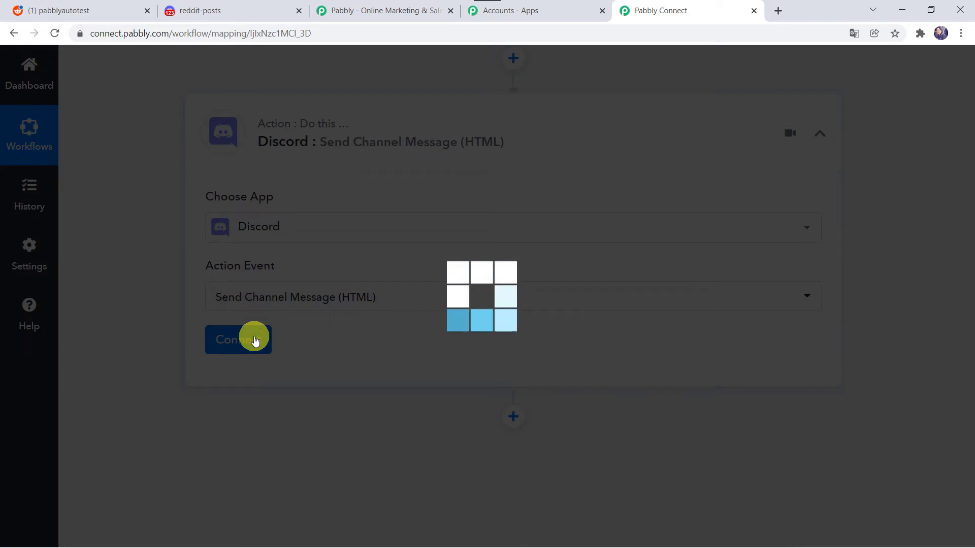
pyautogui.scroll(-3, 365, 355)
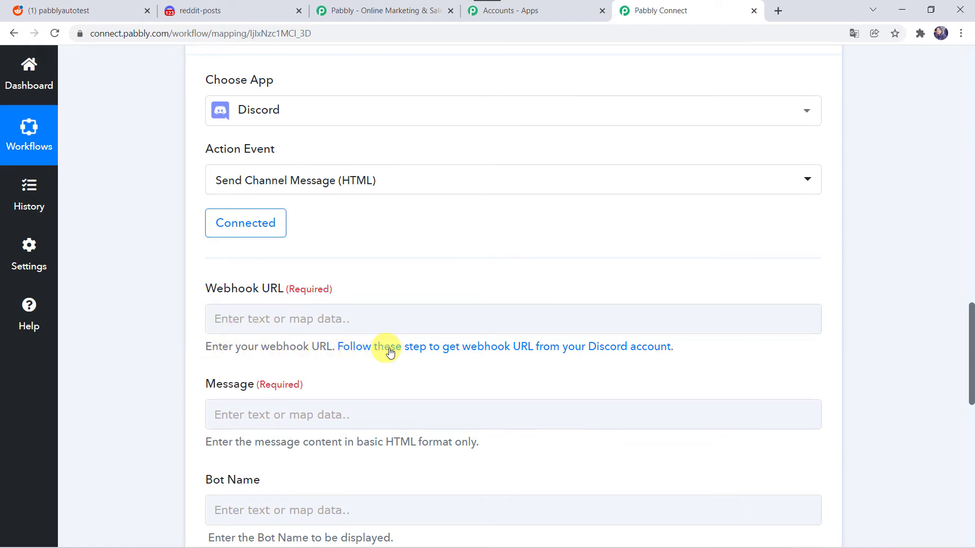
pyautogui.click(547, 348)
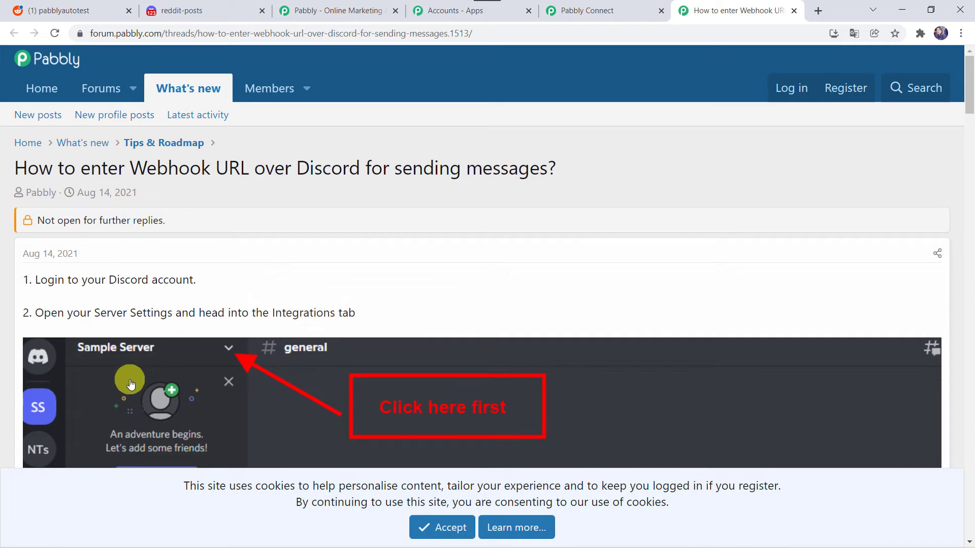
pyautogui.scroll(-8, 130, 381)
pyautogui.scroll(-10, 131, 380)
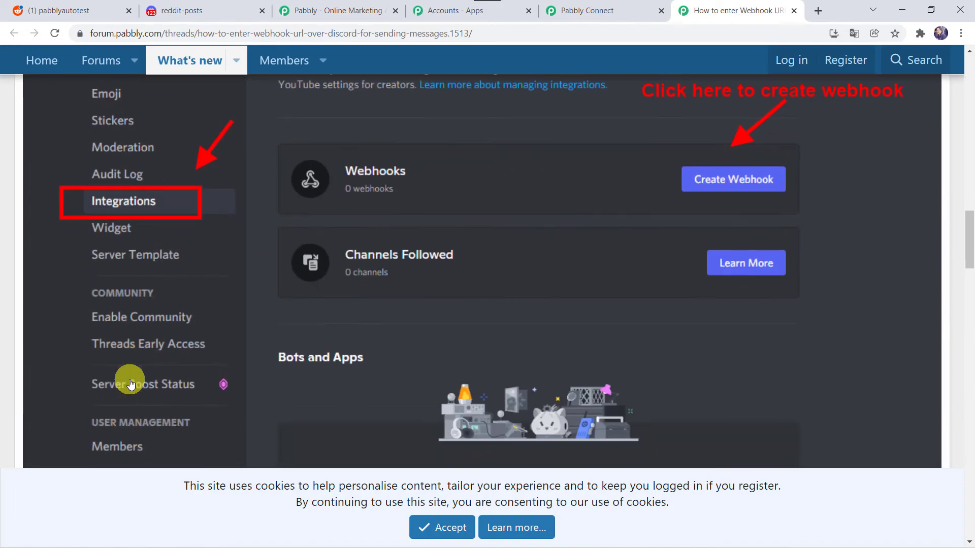
pyautogui.scroll(20, 131, 383)
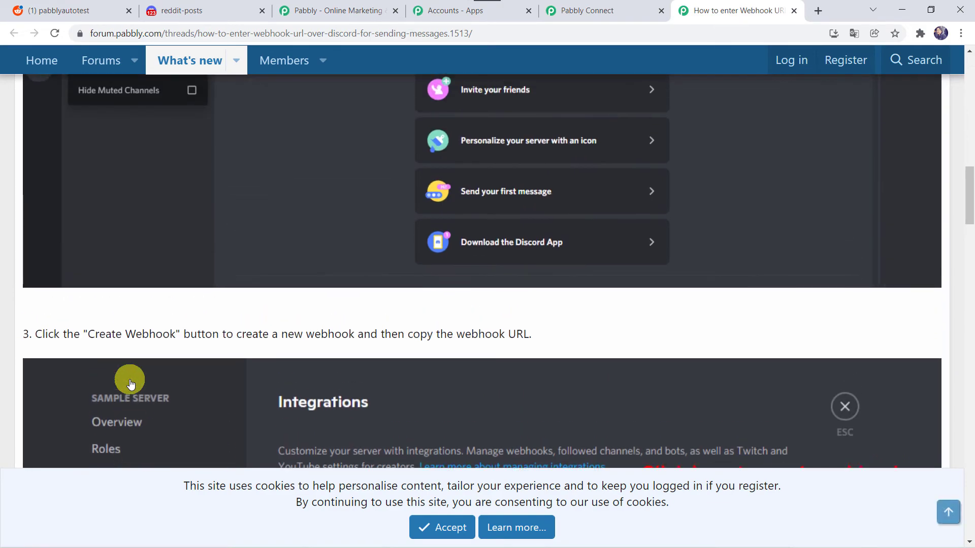
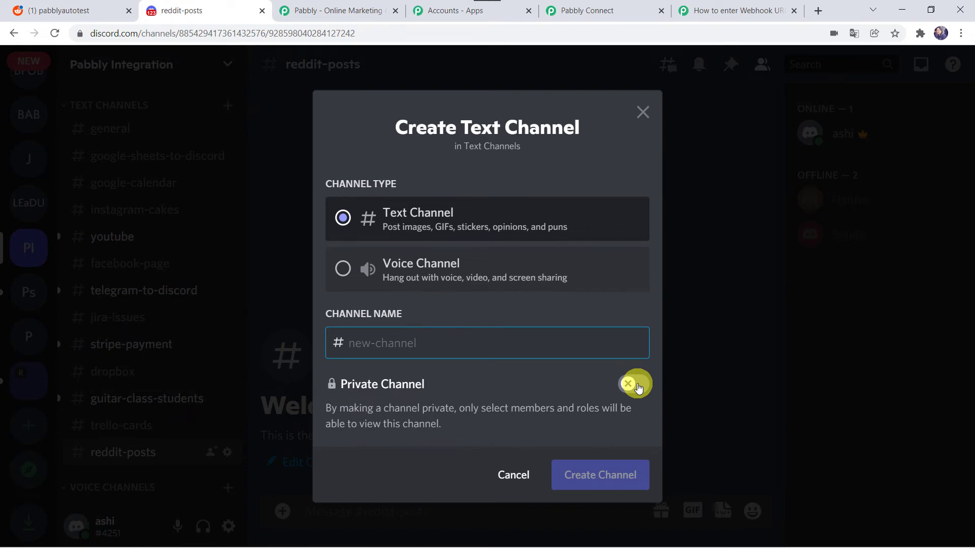
# Dismiss the channel creation dialog and create a new webhook in the Pabbly Integration server's integration settings.
pyautogui.click(513, 475)
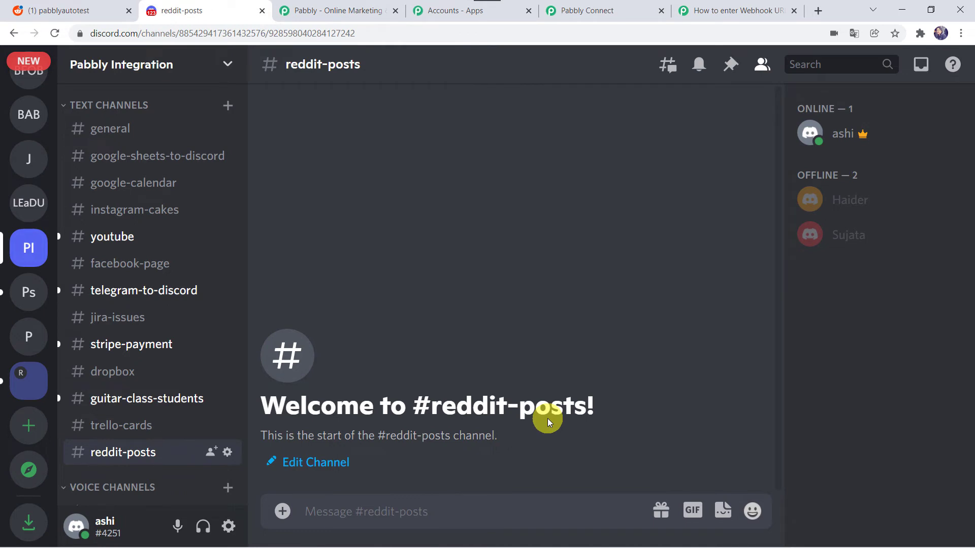
pyautogui.click(226, 65)
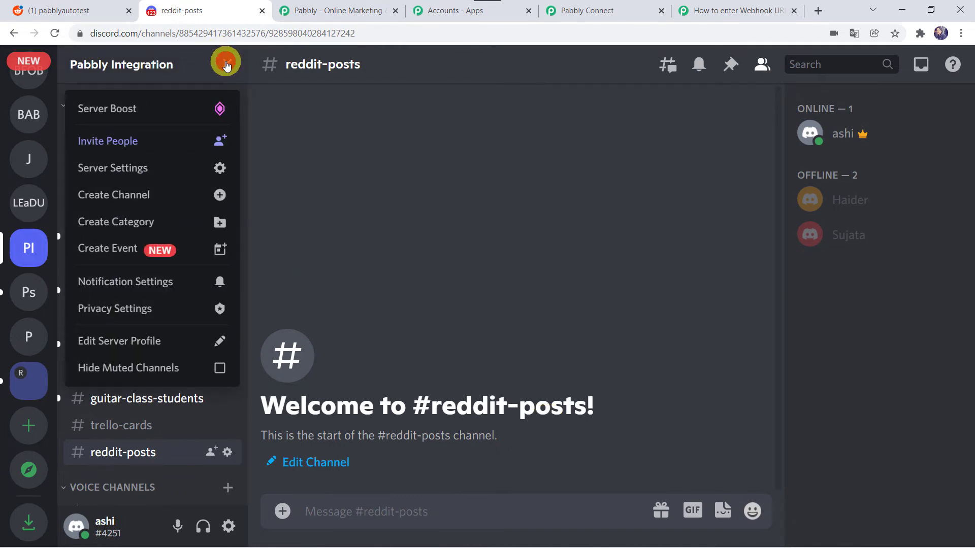
pyautogui.click(135, 170)
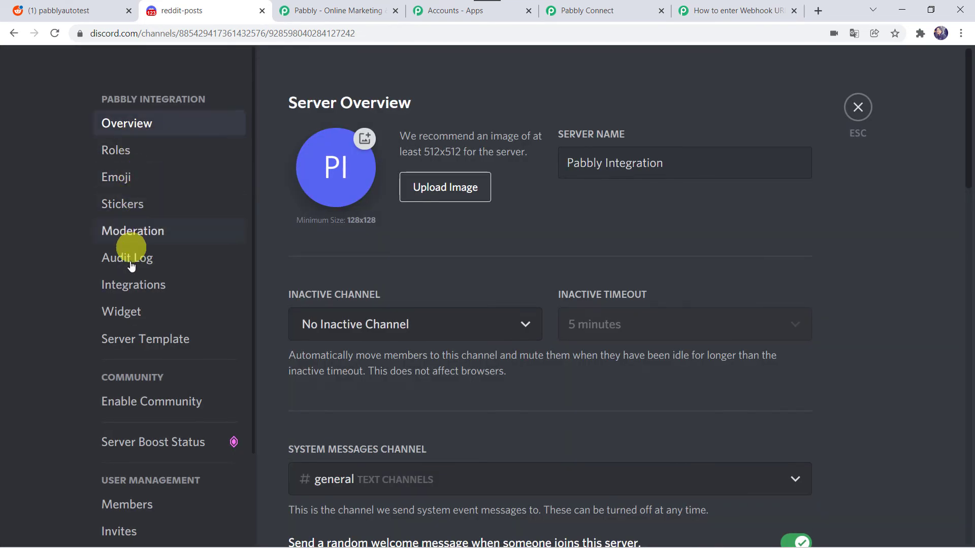
pyautogui.click(149, 288)
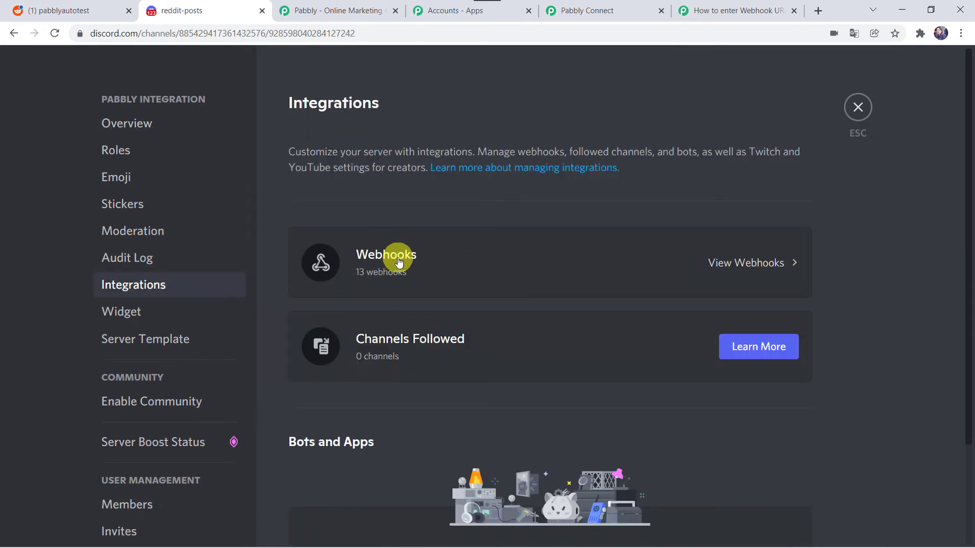
pyautogui.click(725, 265)
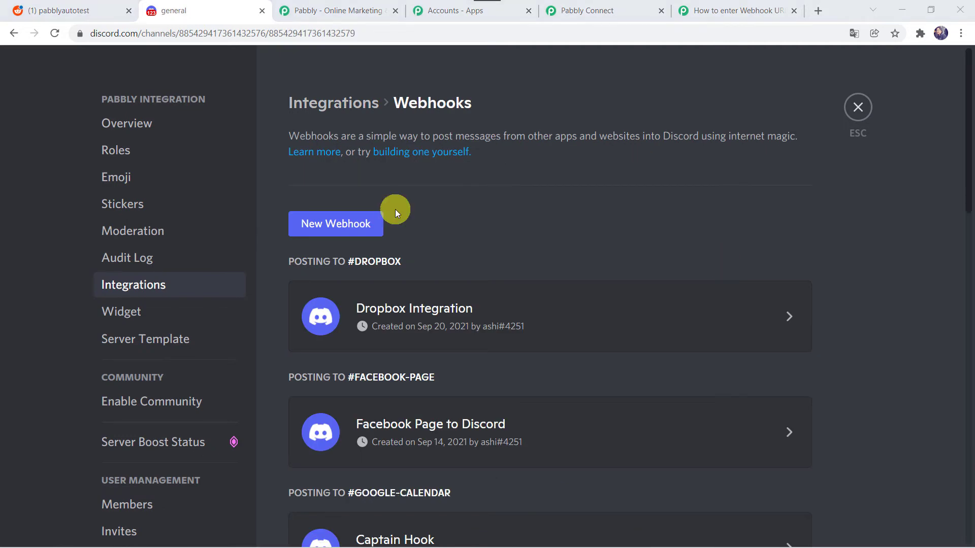
pyautogui.click(332, 226)
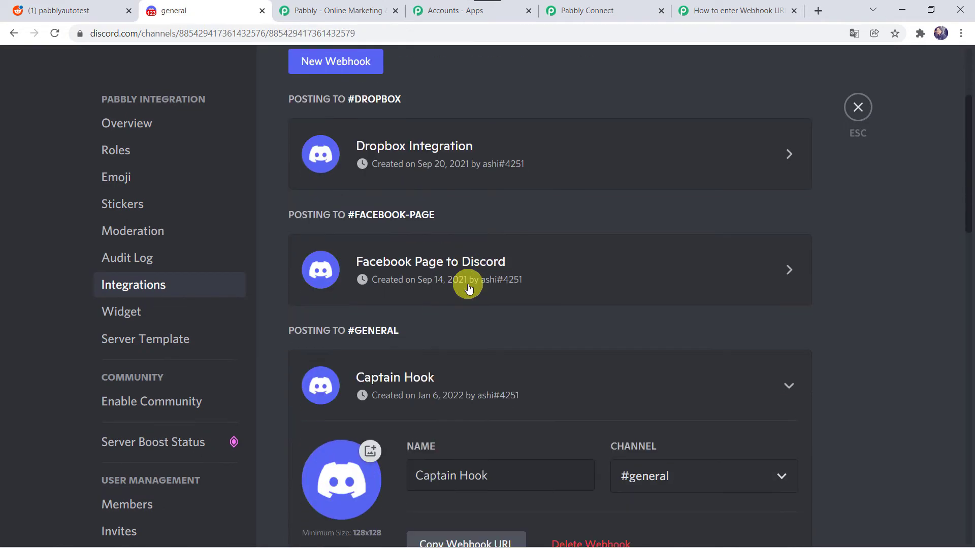
# Rename the new Captain Hook webhook as Reddit Integration.
pyautogui.click(507, 378)
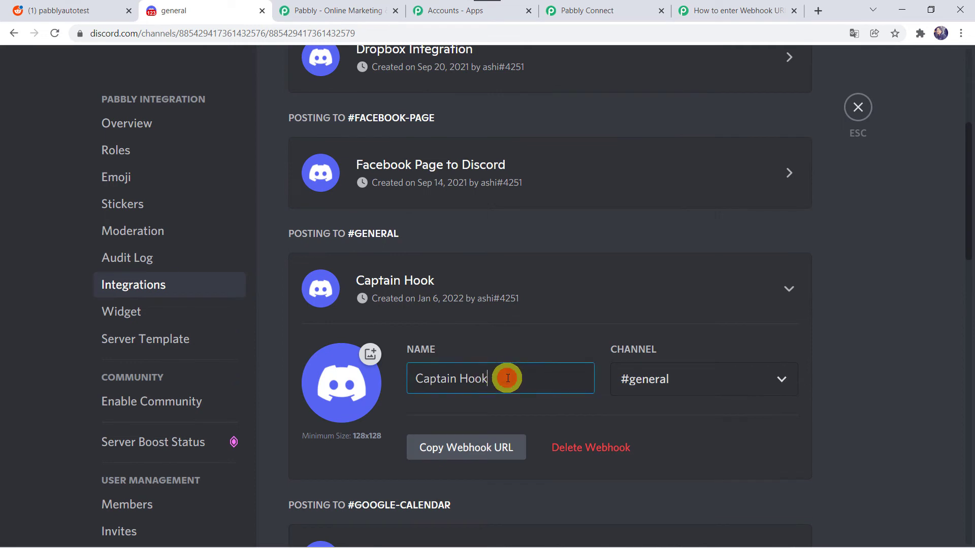
pyautogui.press('BackSpace')
pyautogui.press('BackSpace')
pyautogui.press('BackSpace')
pyautogui.press('BackSpace')
pyautogui.press('BackSpace')
pyautogui.press('BackSpace')
pyautogui.press('BackSpace')
pyautogui.press('BackSpace')
pyautogui.press('BackSpace')
pyautogui.press('BackSpace')
pyautogui.press('BackSpace')
pyautogui.press('BackSpace')
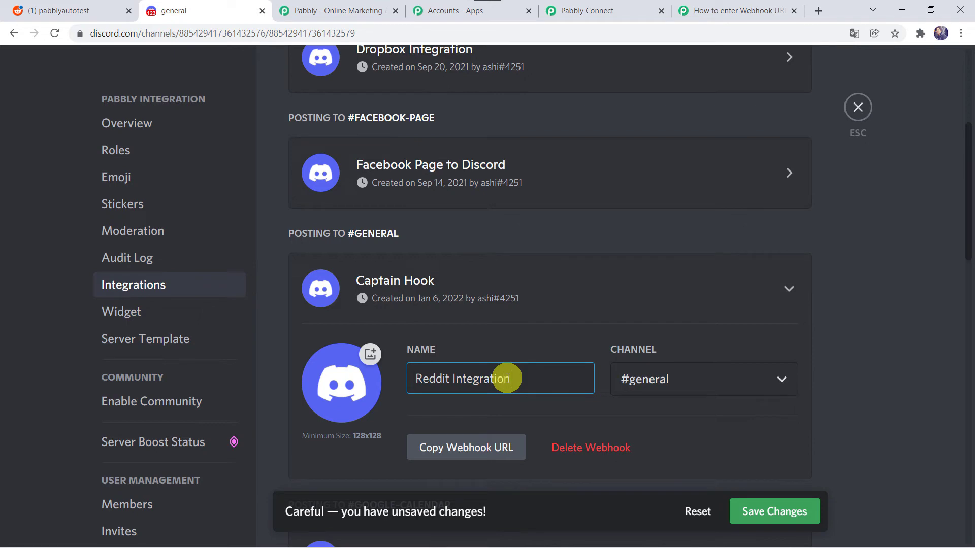
# Set the webhook's channel to #reddit-posts and save the changes.
pyautogui.click(657, 380)
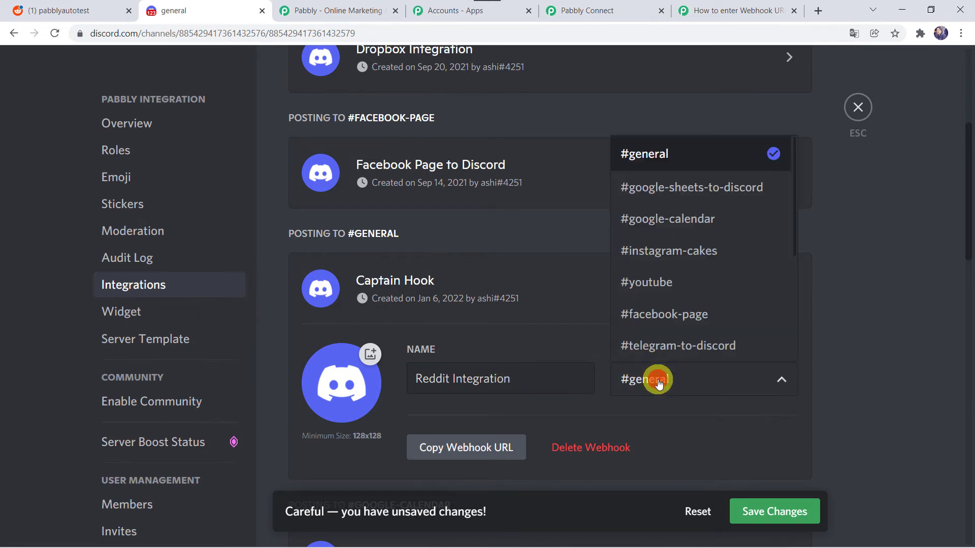
pyautogui.scroll(-4, 672, 317)
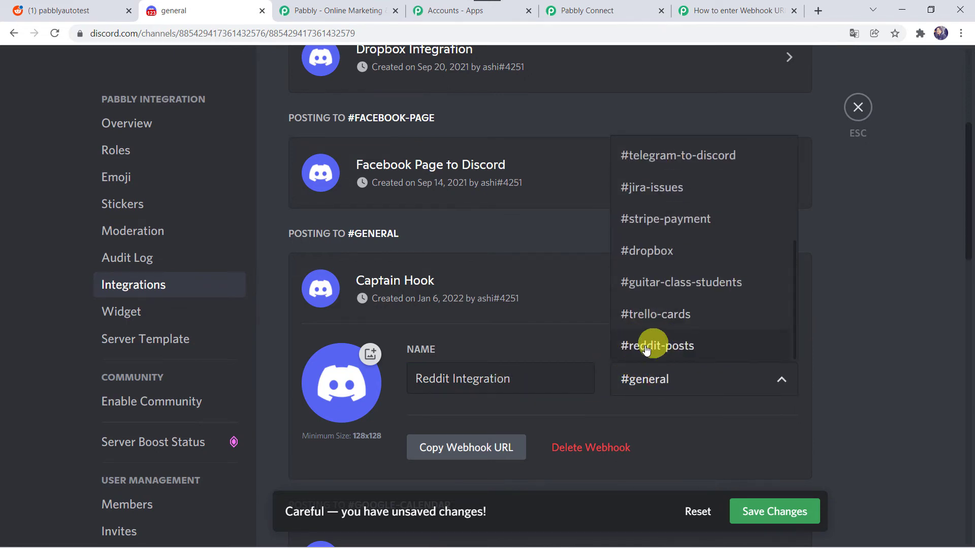
pyautogui.click(681, 347)
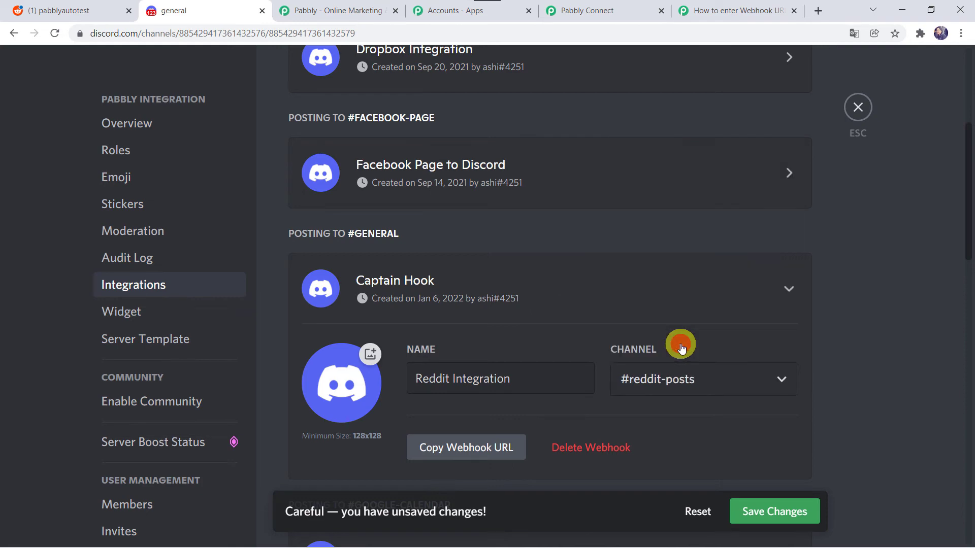
pyautogui.click(780, 514)
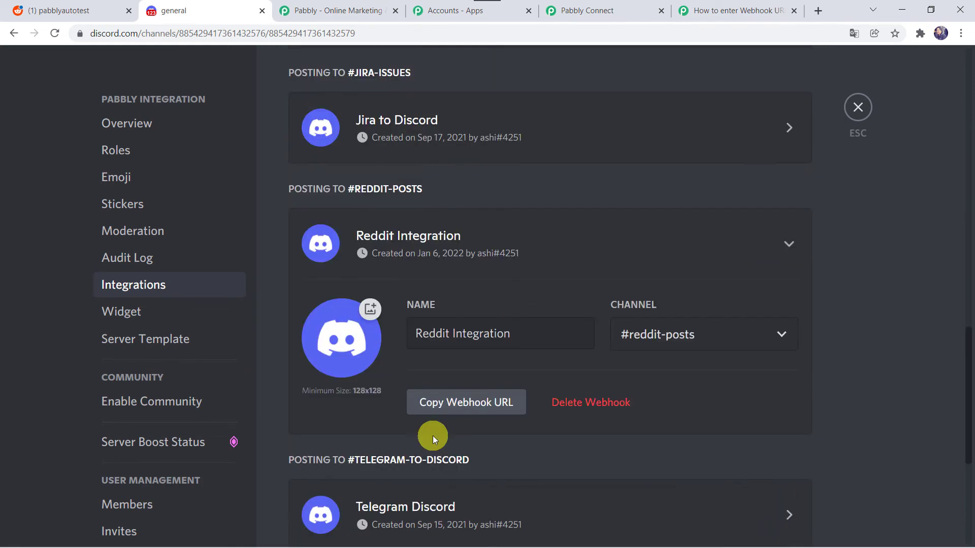
# Copy the Reddit Integration webhook's URL and paste it into the Discord action's Webhook URL field in Pabbly Connect.
pyautogui.click(435, 406)
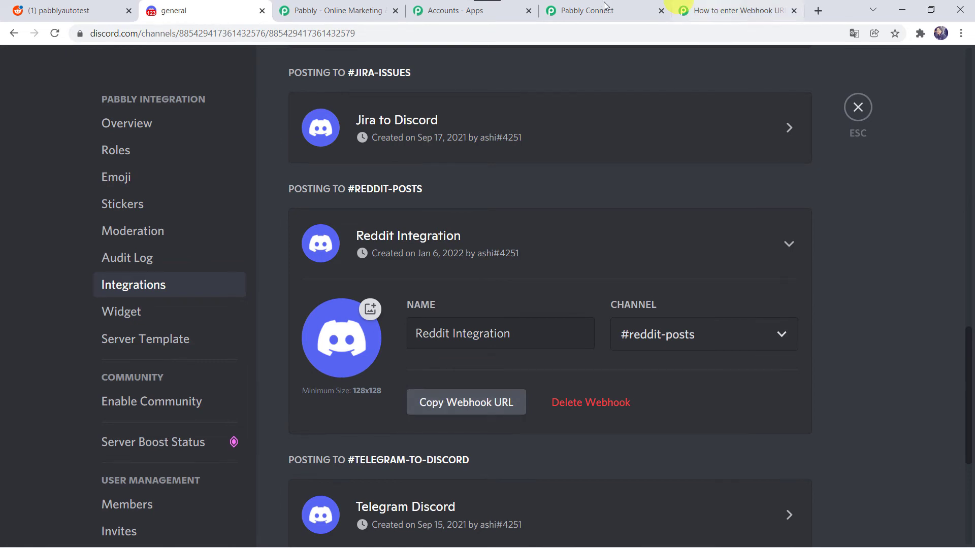
pyautogui.click(586, 11)
pyautogui.click(273, 321)
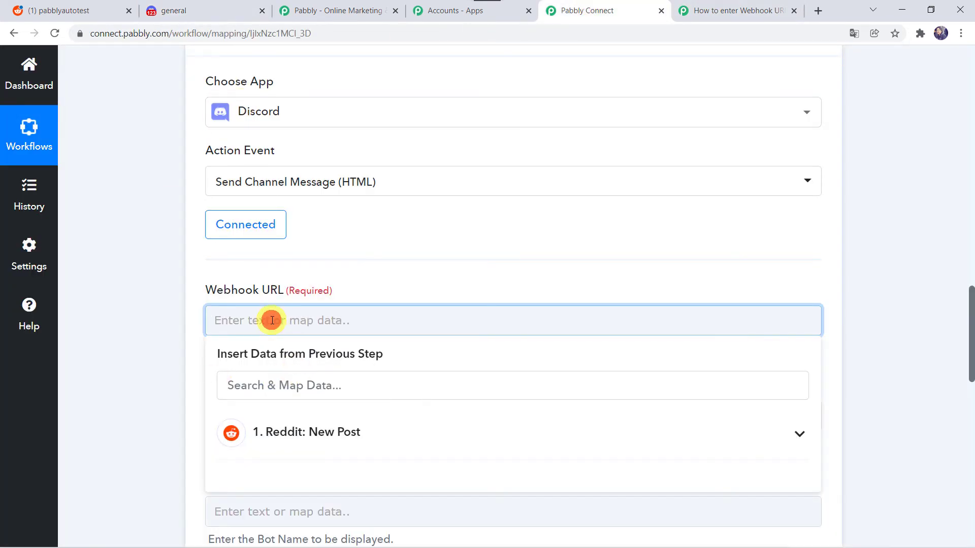
pyautogui.rightClick(274, 322)
pyautogui.click(303, 423)
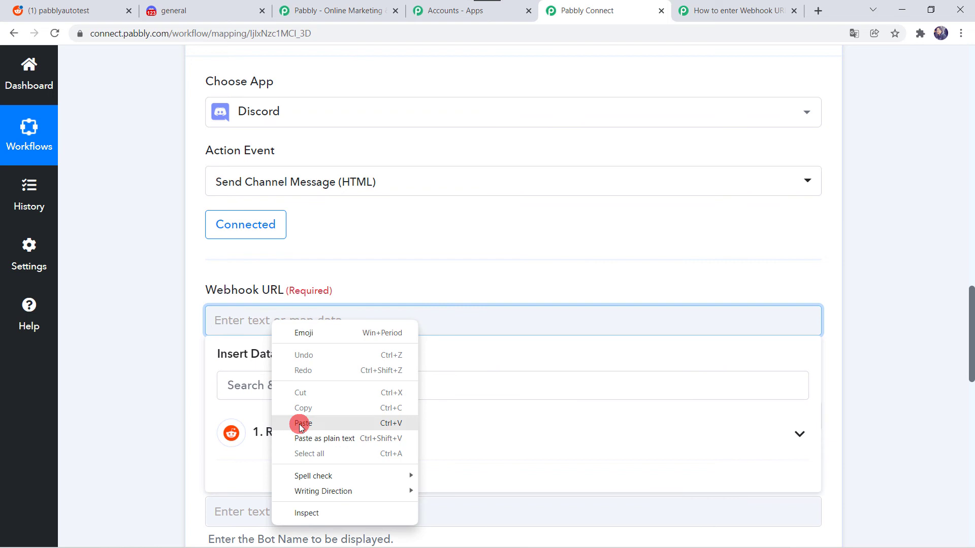
pyautogui.click(166, 354)
# Set the Message to "Hey, There is a new post in my reddit account:" followed by the Reddit trigger's mapped Data Url.
pyautogui.scroll(-2, 166, 354)
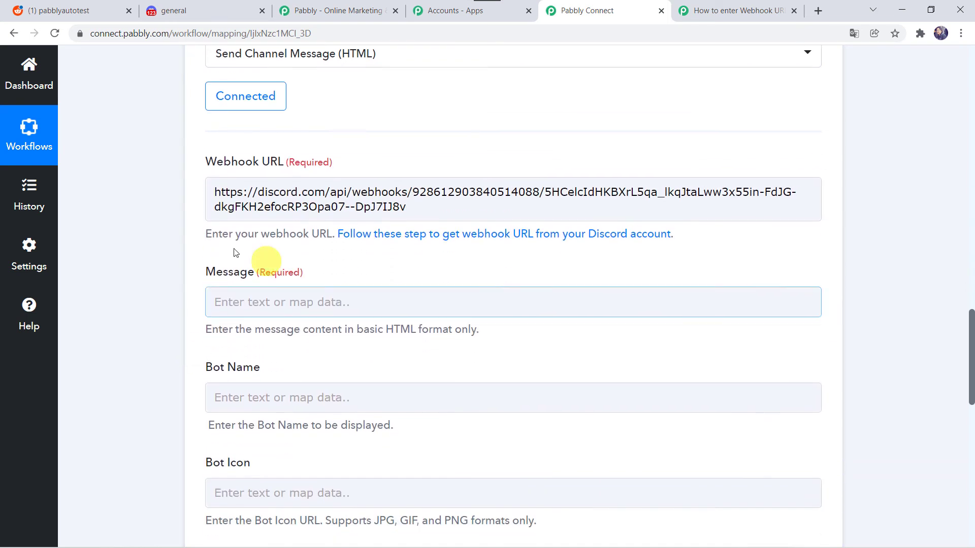
pyautogui.click(235, 292)
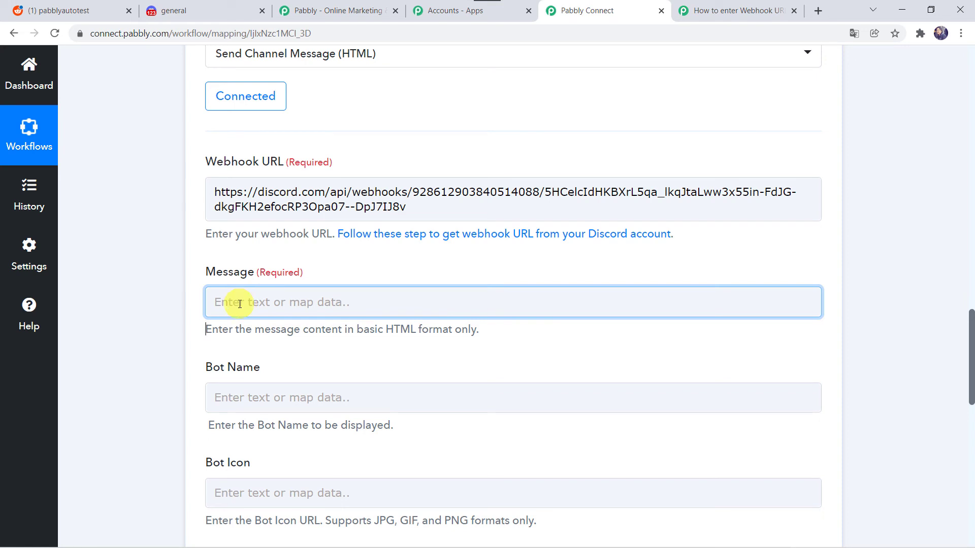
pyautogui.click(239, 304)
pyautogui.hotkey('ctrl', 'v')
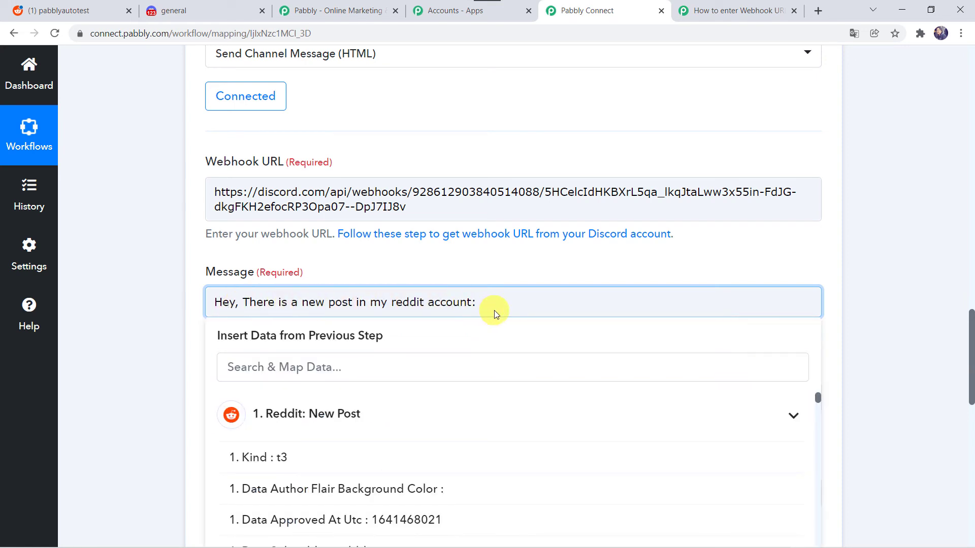
pyautogui.click(244, 362)
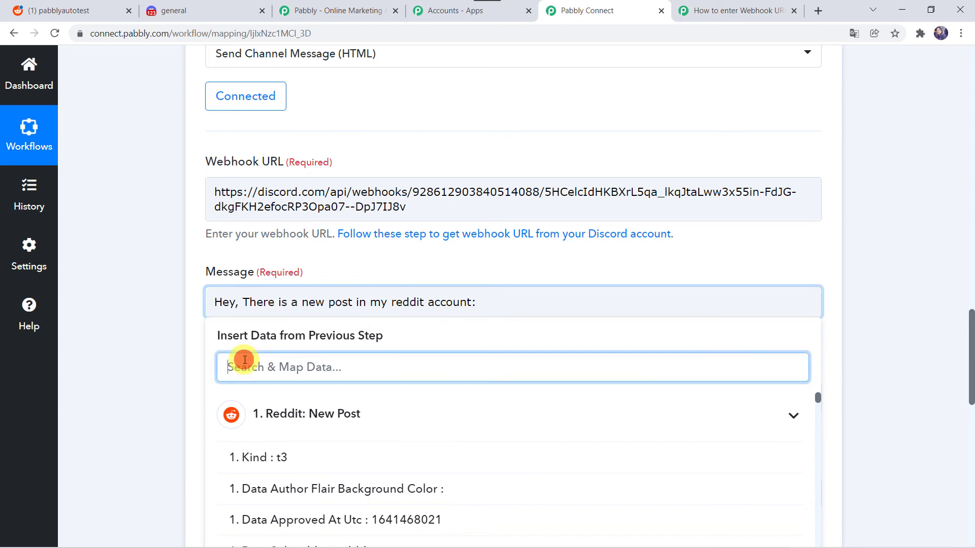
pyautogui.write('data url')
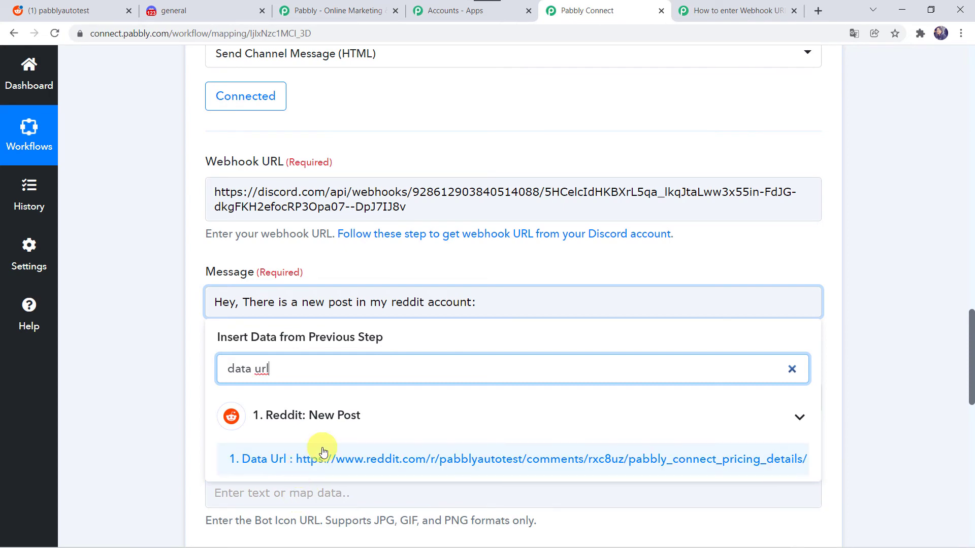
pyautogui.click(321, 457)
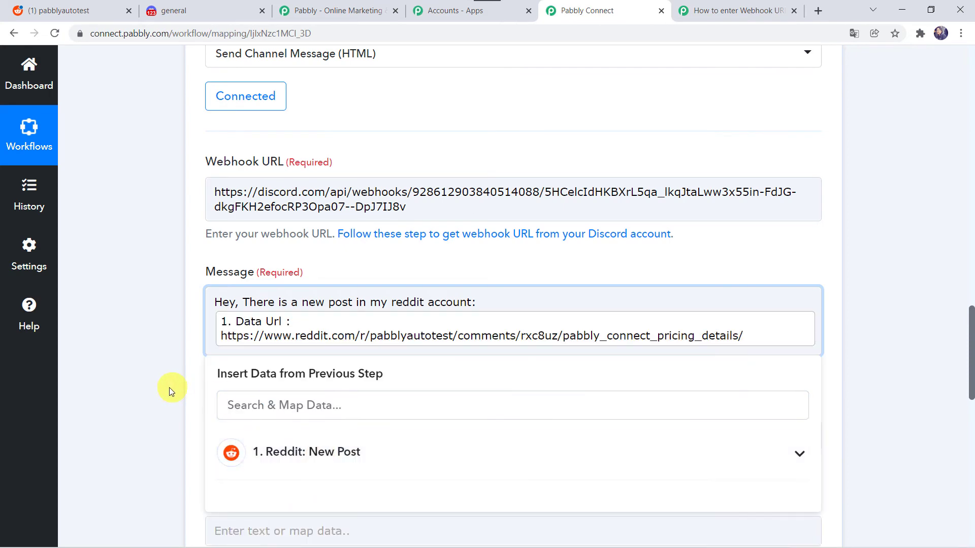
pyautogui.click(119, 345)
# Save the Discord action with a test request, leaving the bot name and icon empty and text to speech disabled.
pyautogui.scroll(-3, 264, 359)
pyautogui.scroll(-1, 263, 358)
pyautogui.click(201, 260)
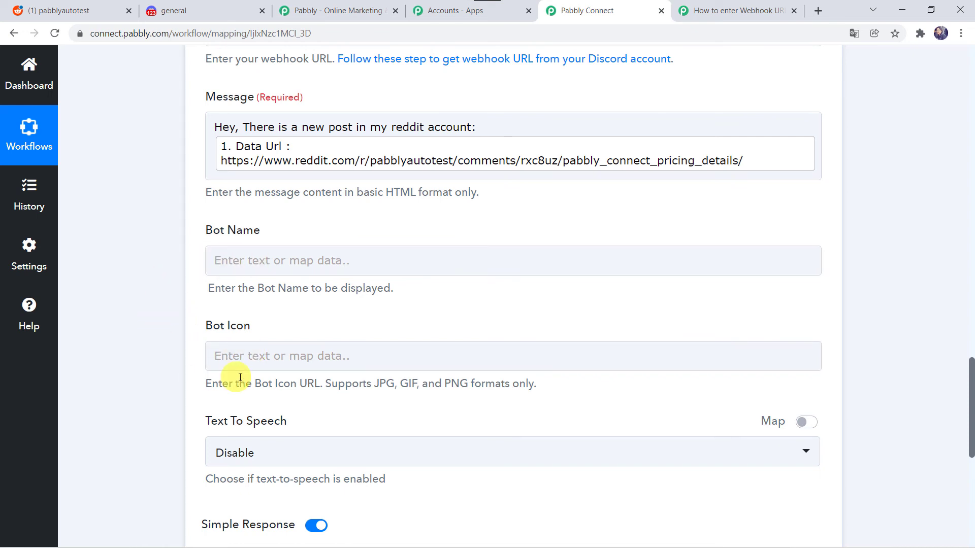
pyautogui.scroll(-3, 185, 415)
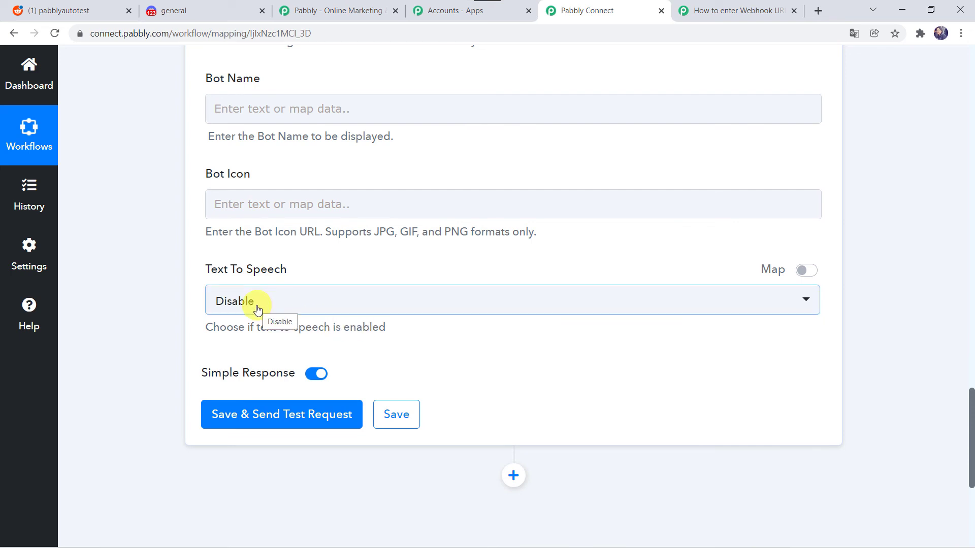
pyautogui.click(266, 416)
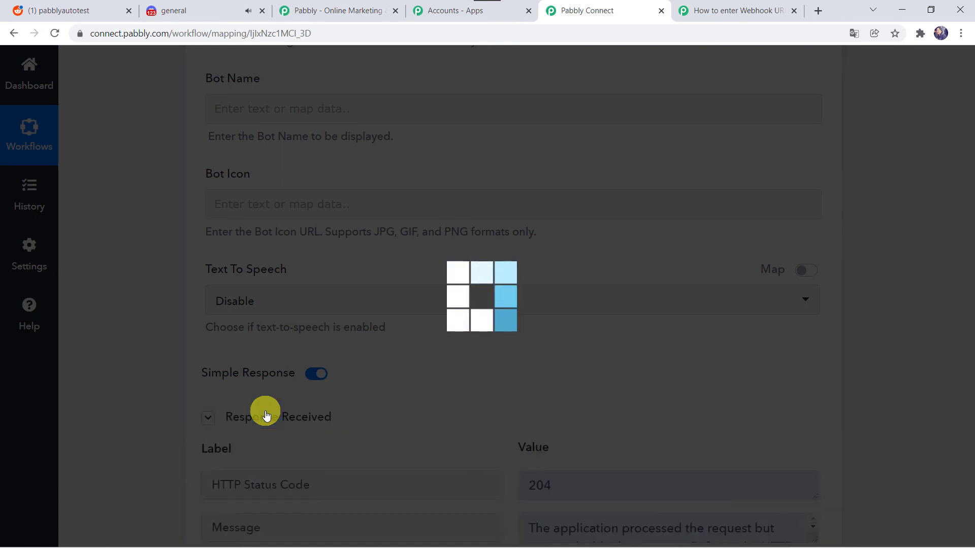
pyautogui.scroll(-4, 409, 398)
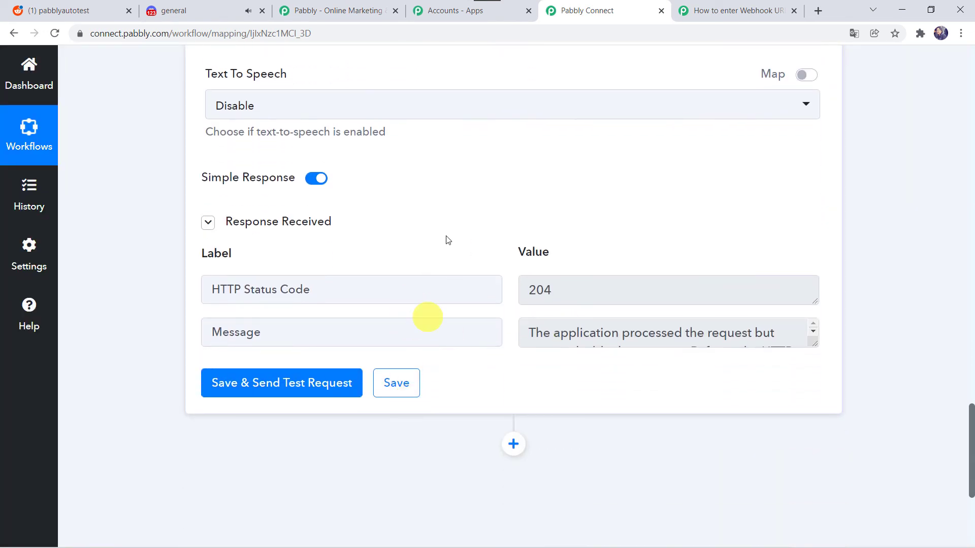
# Switch to Discord, leave the server settings and open the Reddit link from the test message in the reddit-posts channel.
pyautogui.click(241, 9)
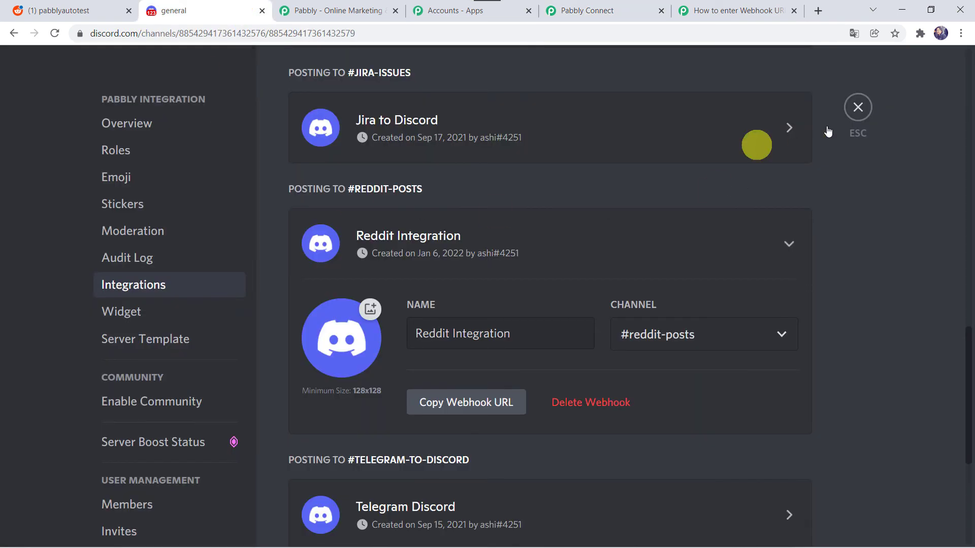
pyautogui.click(858, 112)
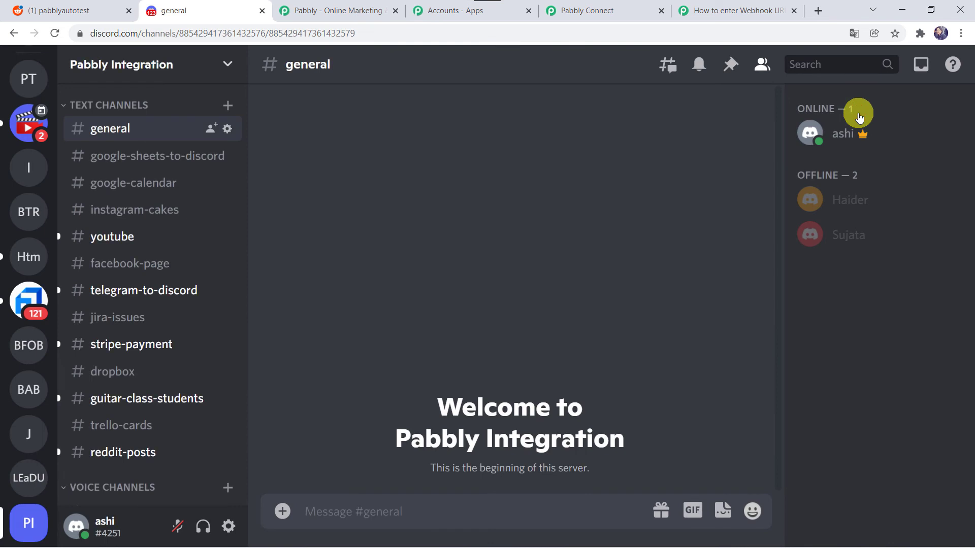
pyautogui.click(122, 454)
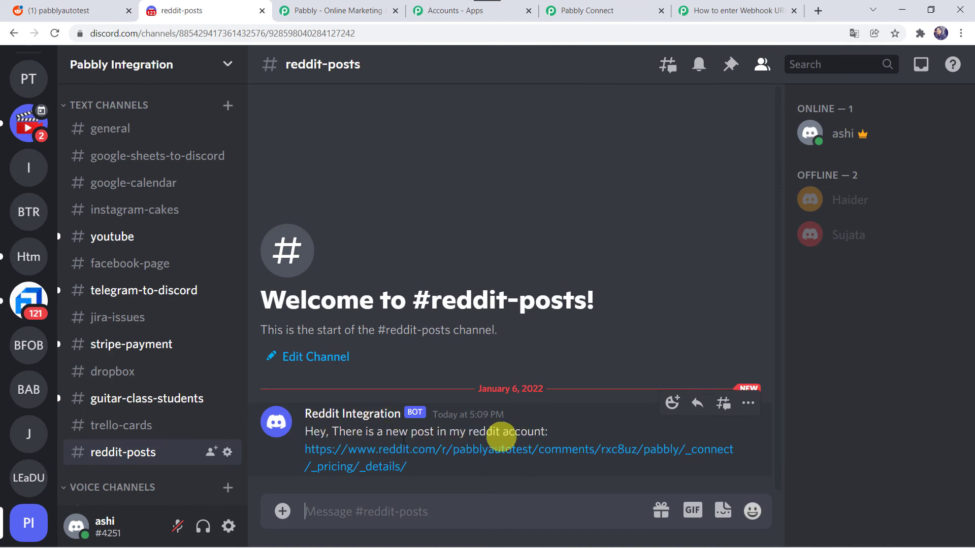
pyautogui.click(393, 457)
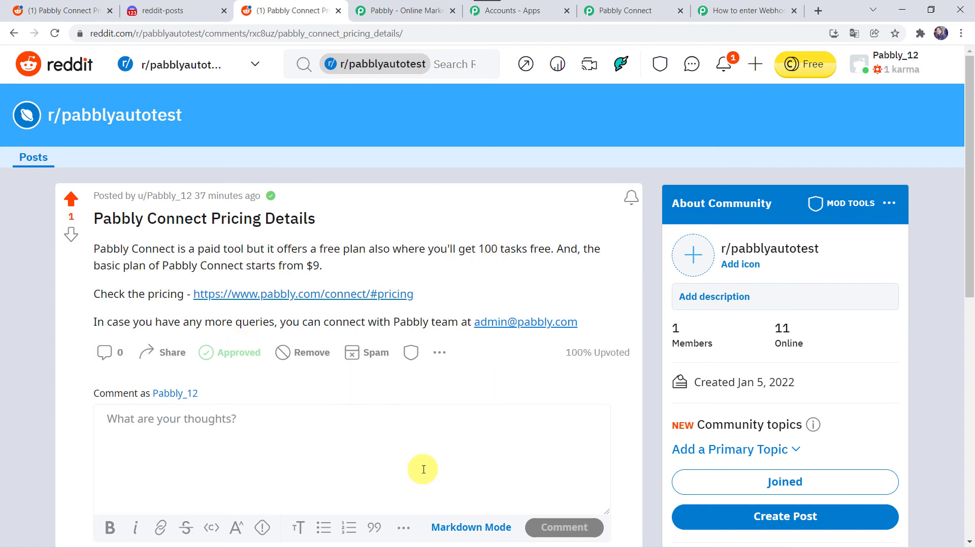
# Switch back to Pabbly Connect, save the Discord action and collapse both the action and the Reddit trigger.
pyautogui.click(624, 10)
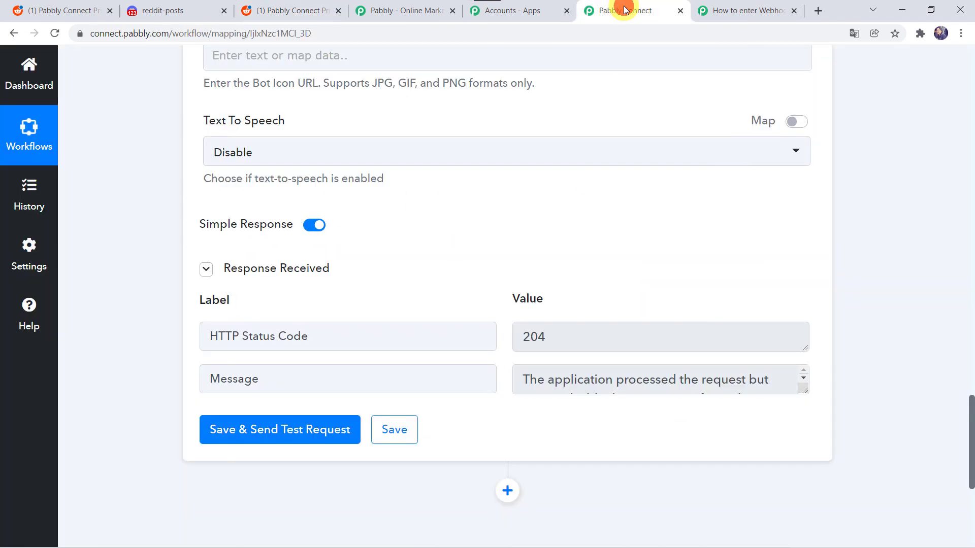
pyautogui.click(394, 430)
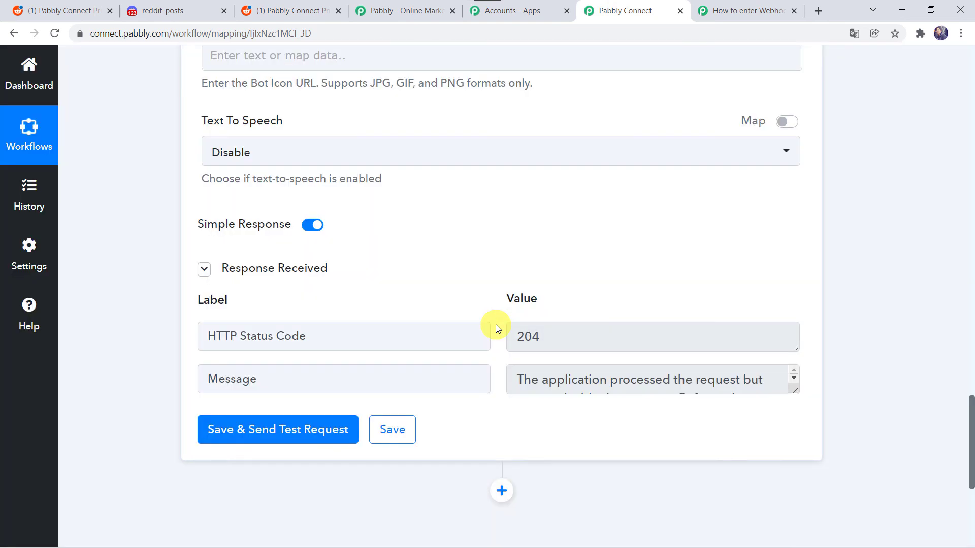
pyautogui.click(496, 322)
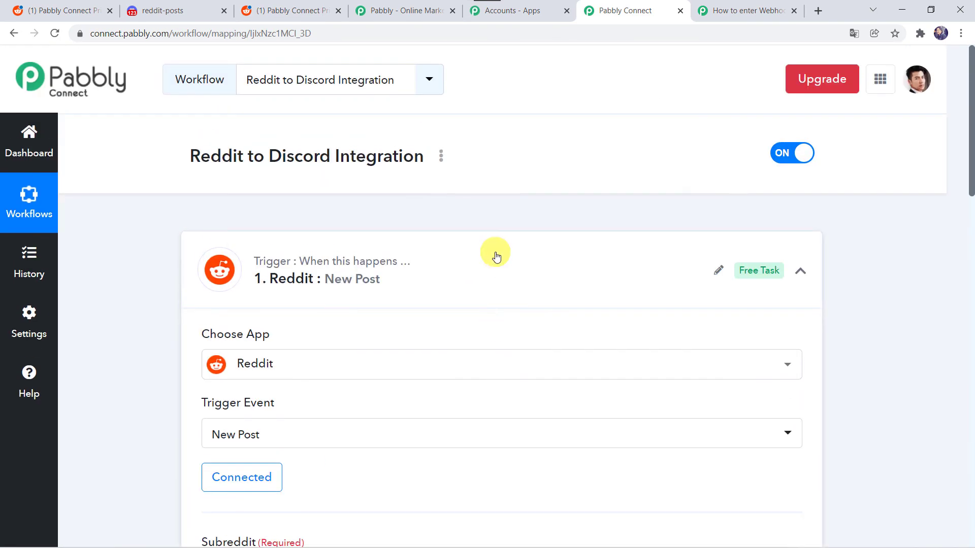
pyautogui.click(496, 255)
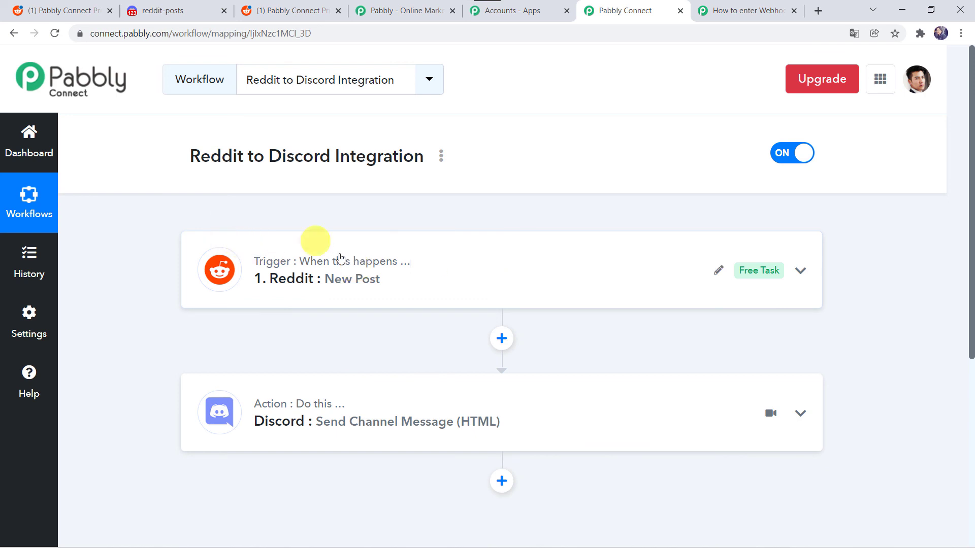